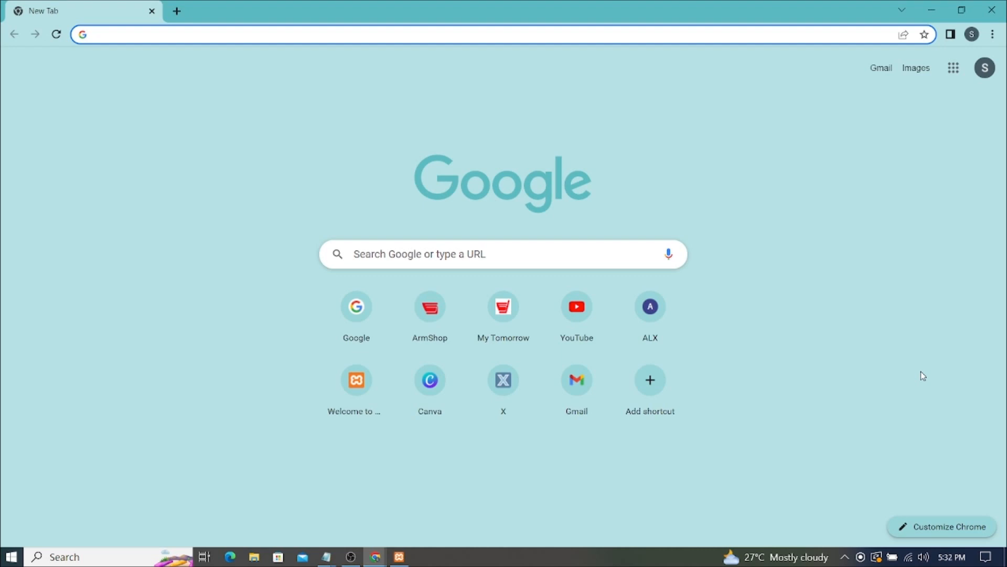
- Load localhost/armstrongPOS/public in Chrome to reach the OSPOS login page
type("l")
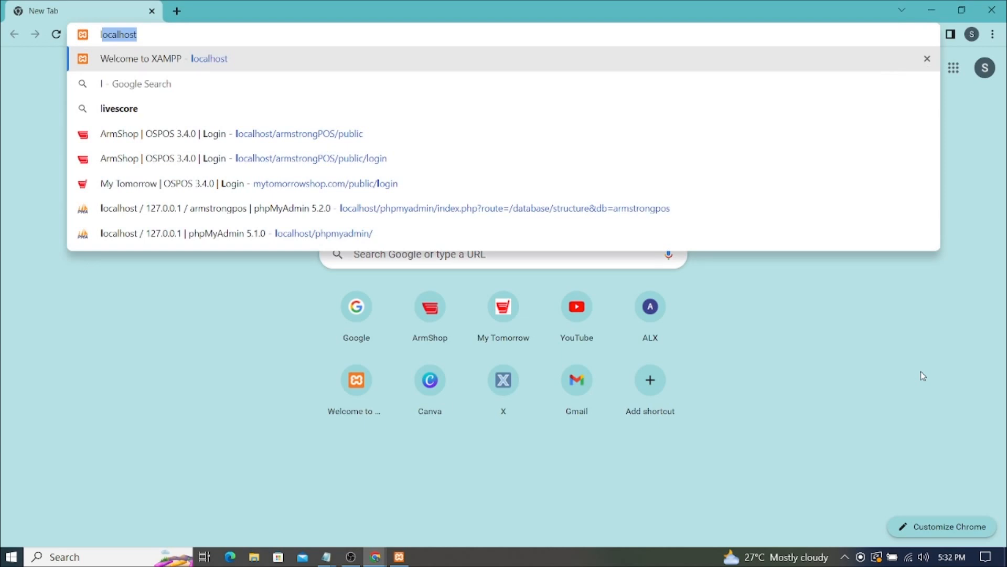
key("Right")
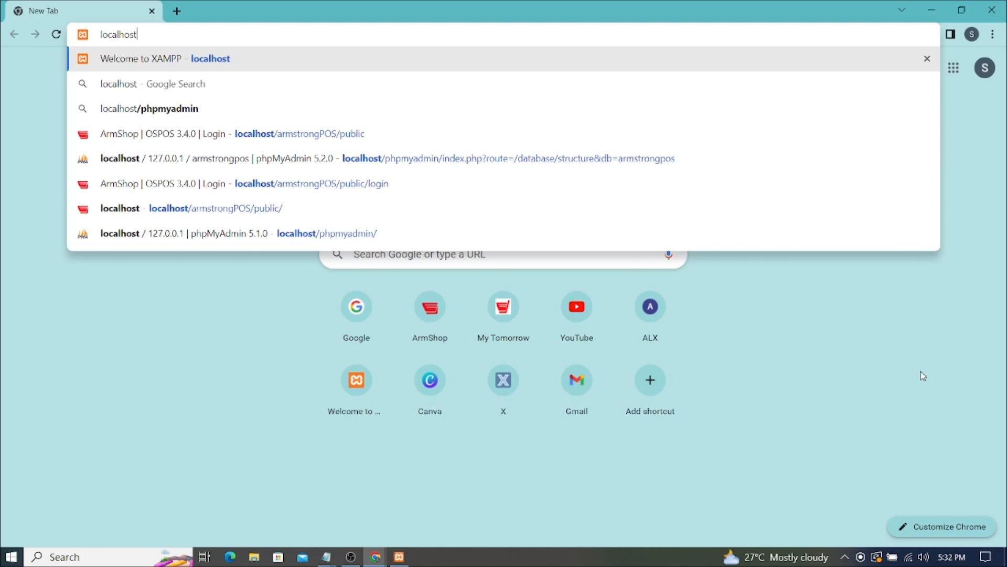
key("BackSpace")
key("BackSpace")
key("BackSpace")
key("BackSpace")
key("BackSpace")
key("BackSpace")
key("BackSpace")
key("BackSpace")
key("BackSpace")
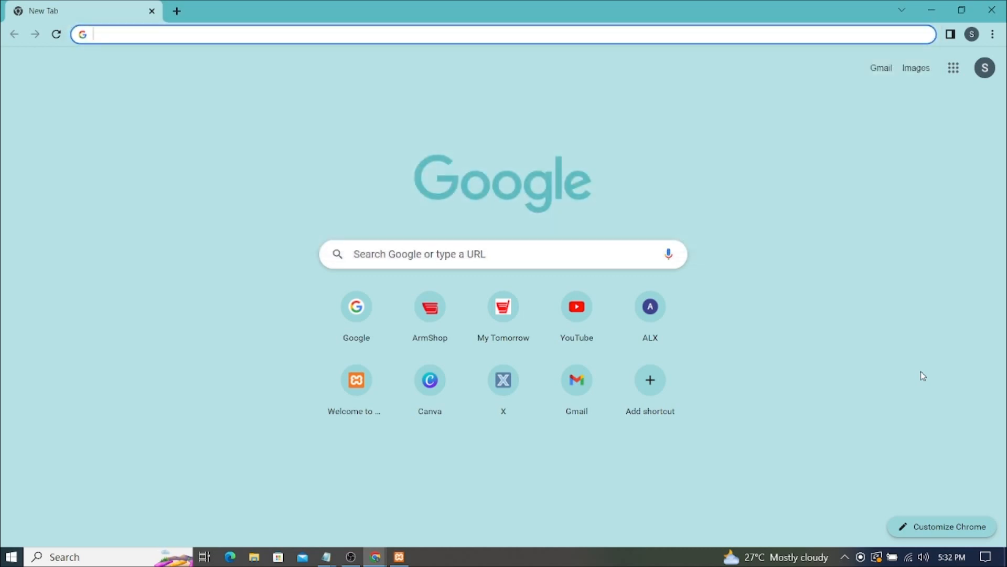
type("localhost")
key("Right")
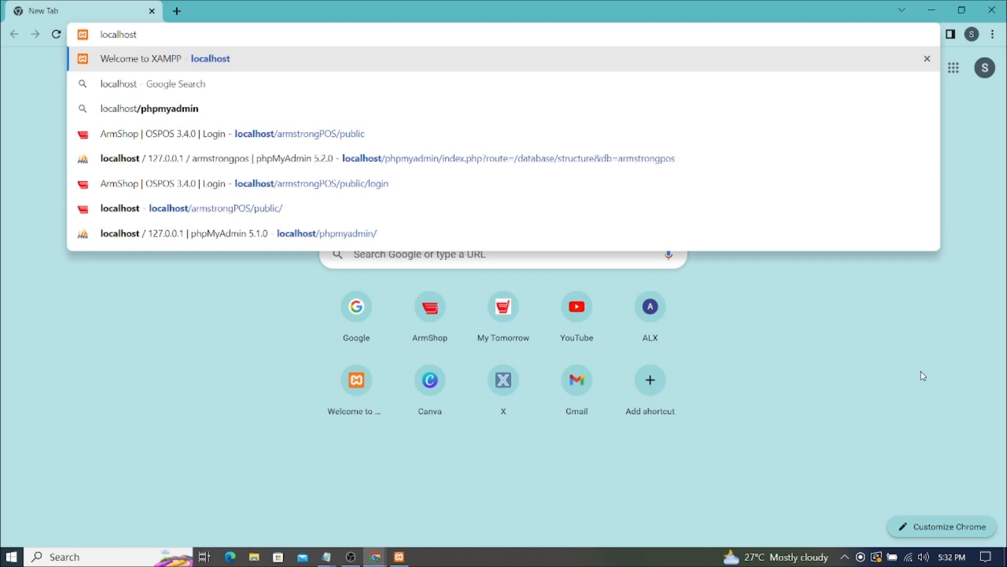
type("/")
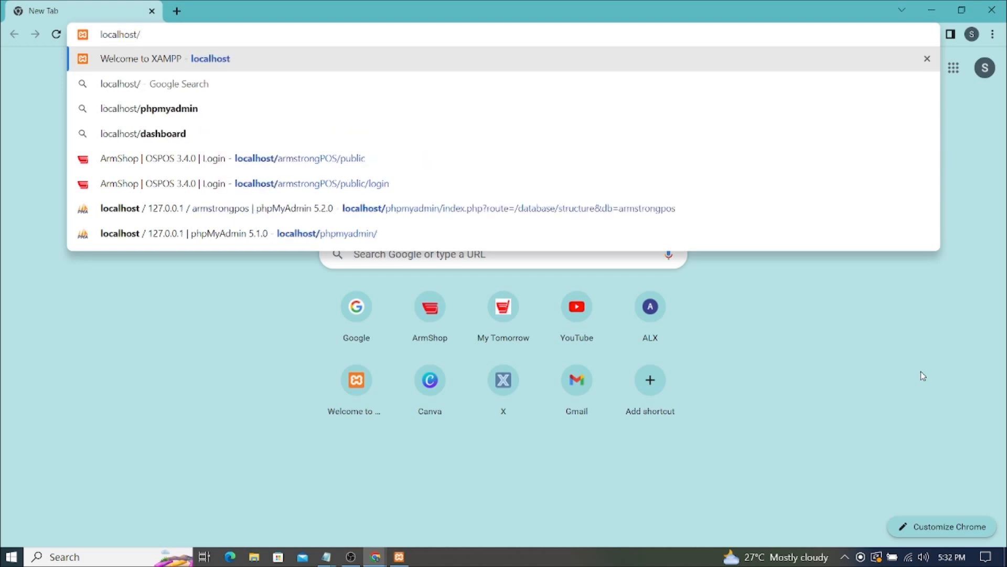
type("ar")
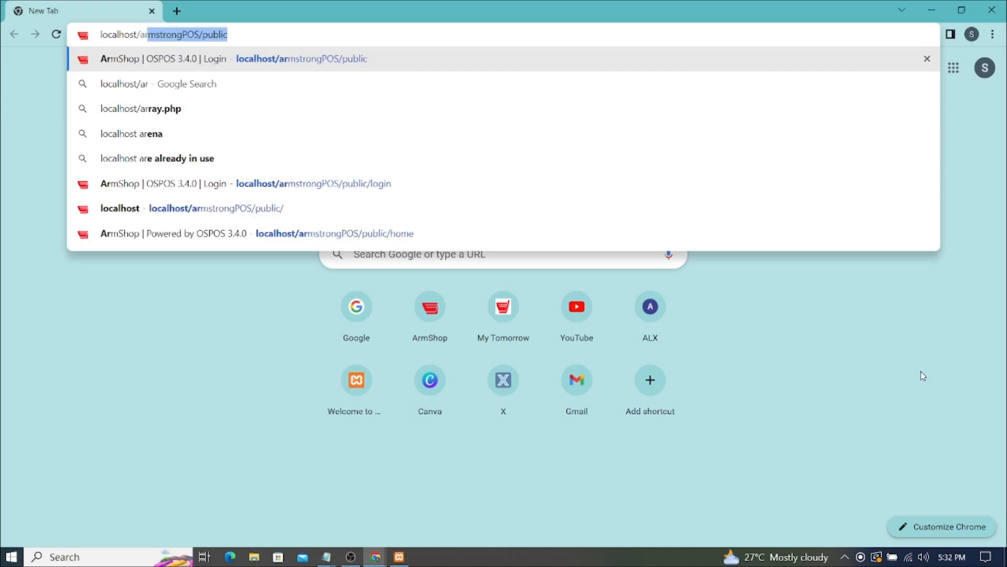
key("Right")
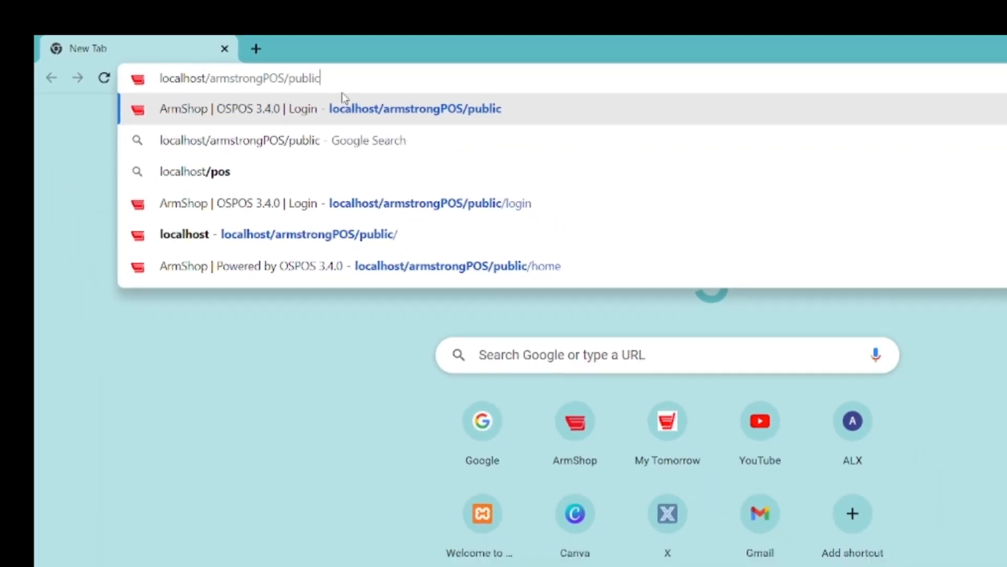
key("Return")
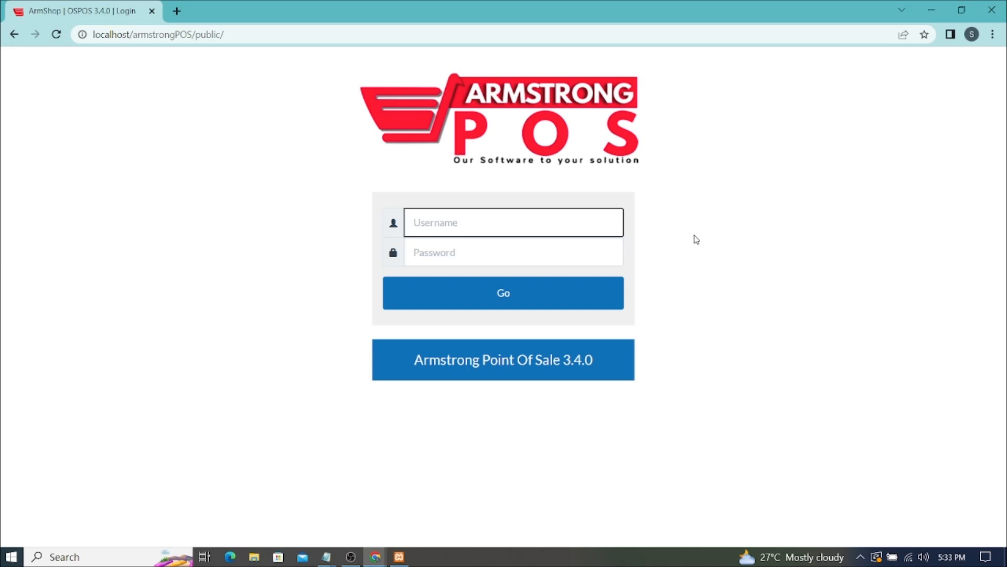
- Log in with username admin and the administrator password
type("ad")
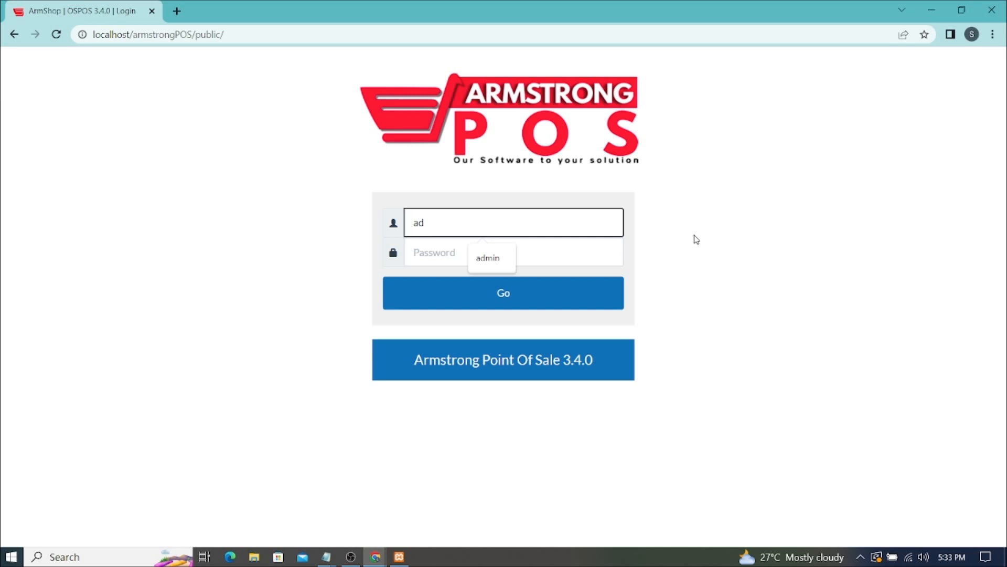
type("min")
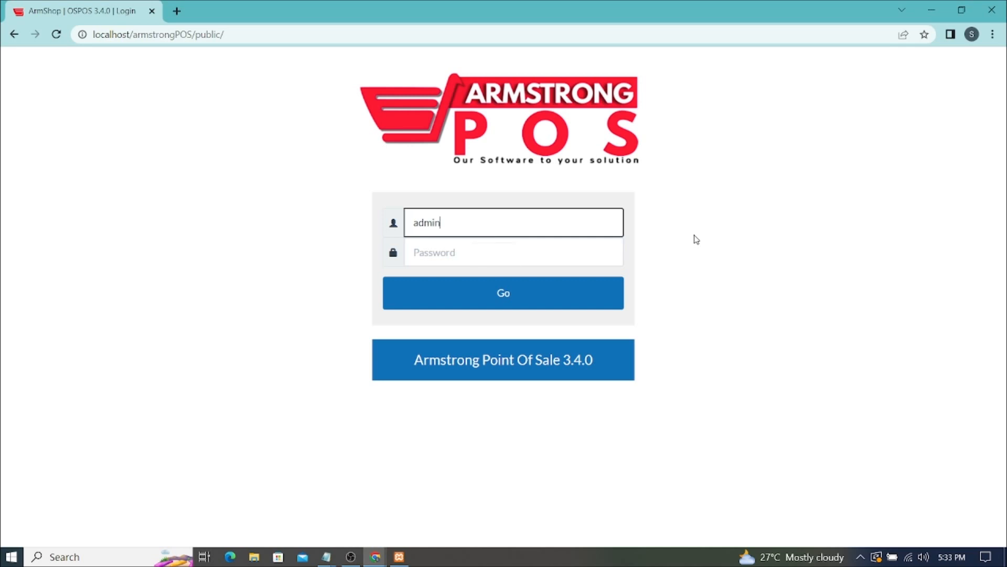
key("Tab")
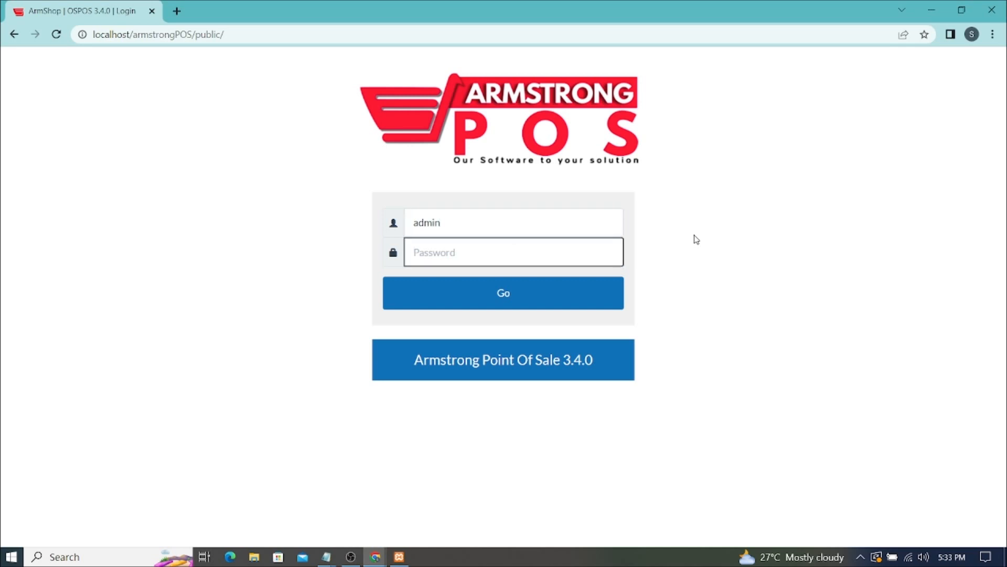
type("pointofsale")
key("Return")
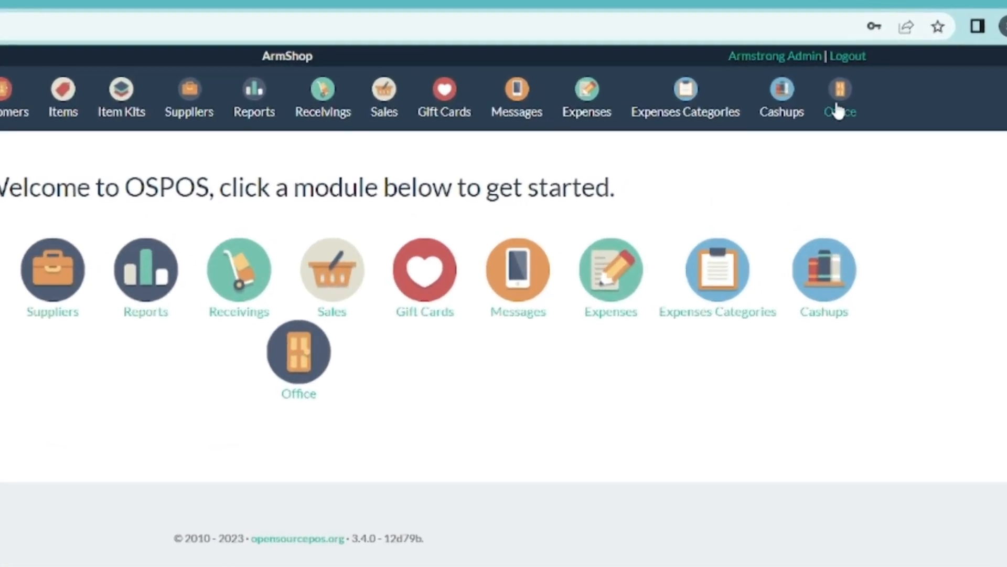
- Go to the Office section from the top navigation bar
left_click(838, 105)
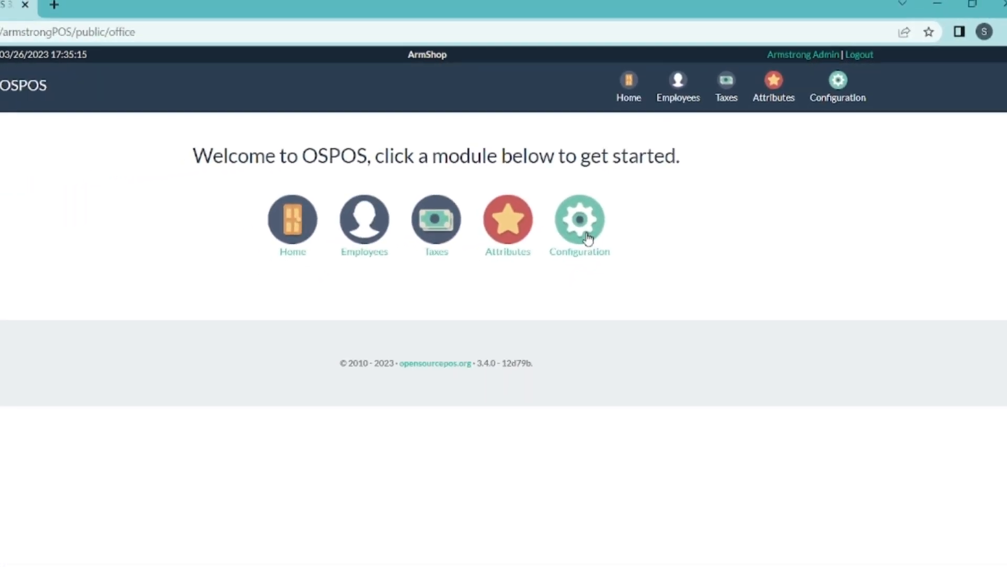
- In Configuration, change the Company Name from ArmShop to ArmShopGH
left_click(586, 237)
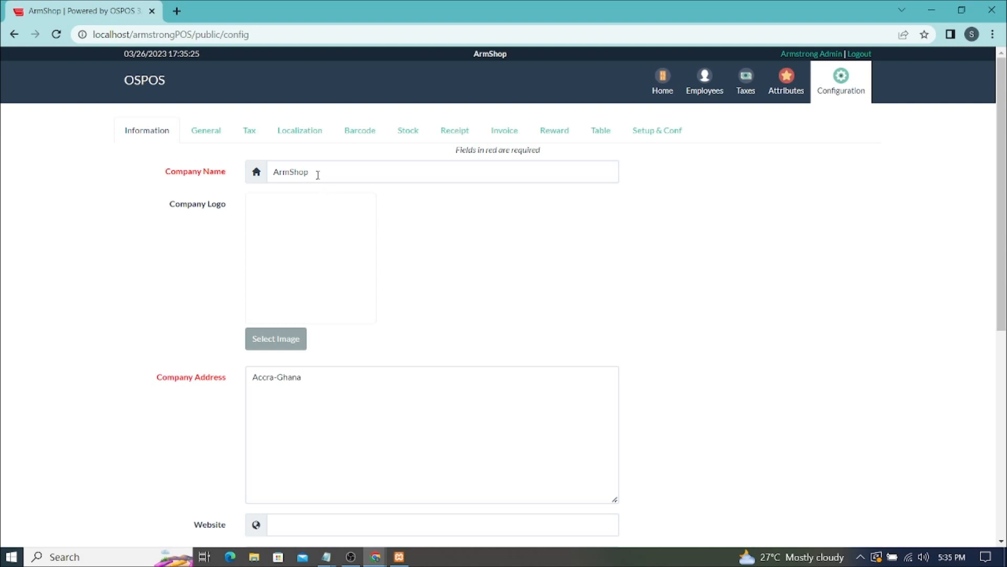
left_click_drag(317, 175, 205, 165)
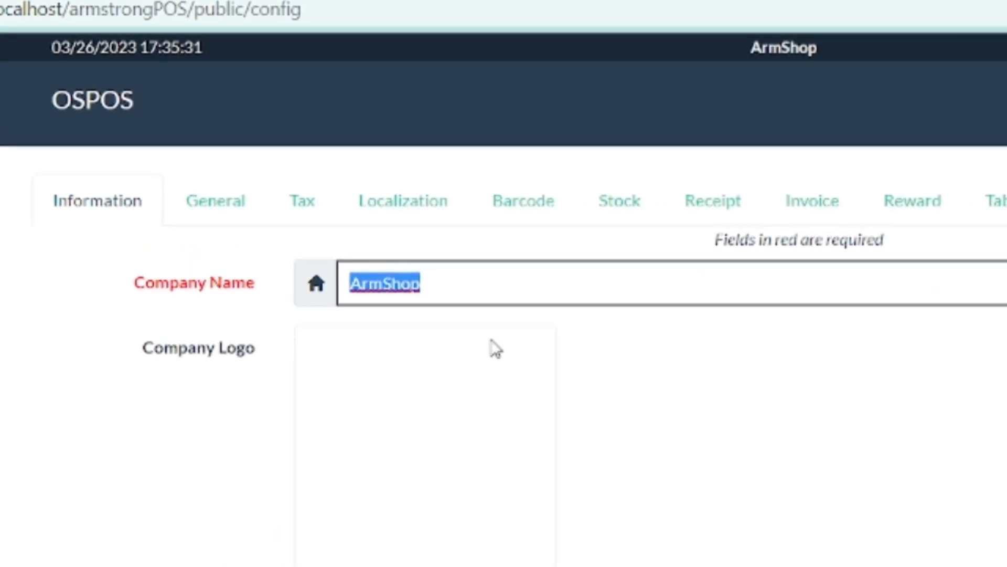
type("Arms")
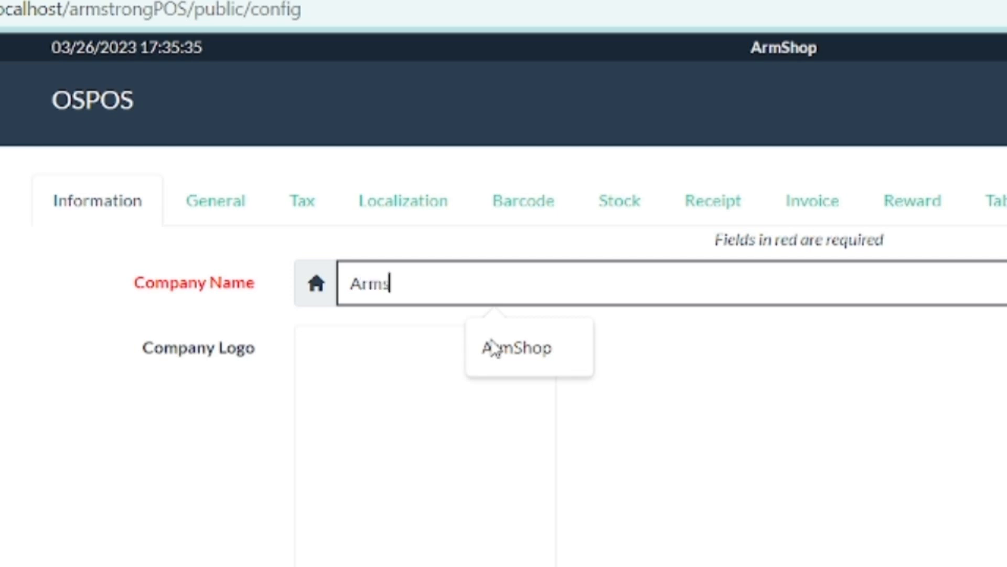
type("t")
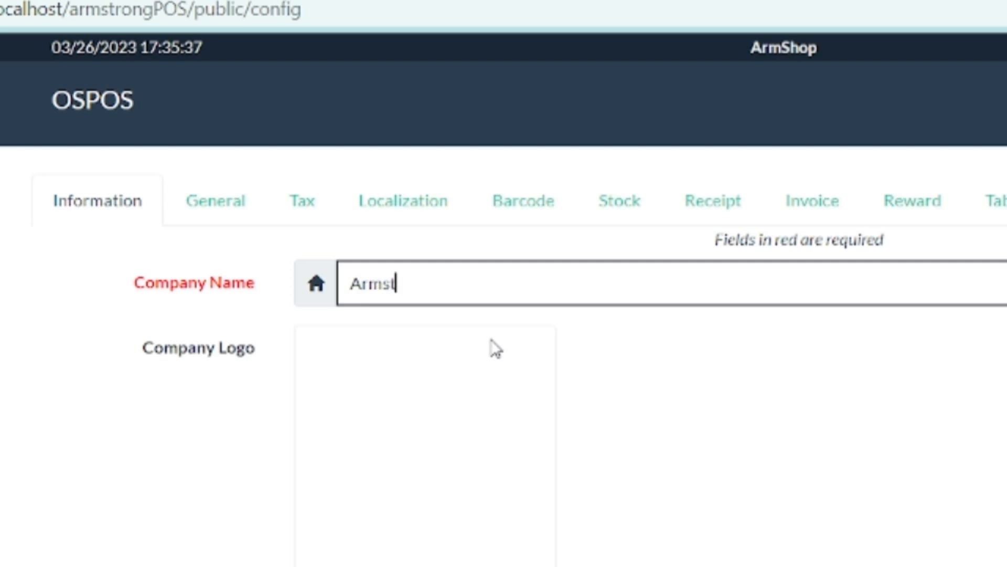
key("BackSpace")
key("BackSpace")
type("S")
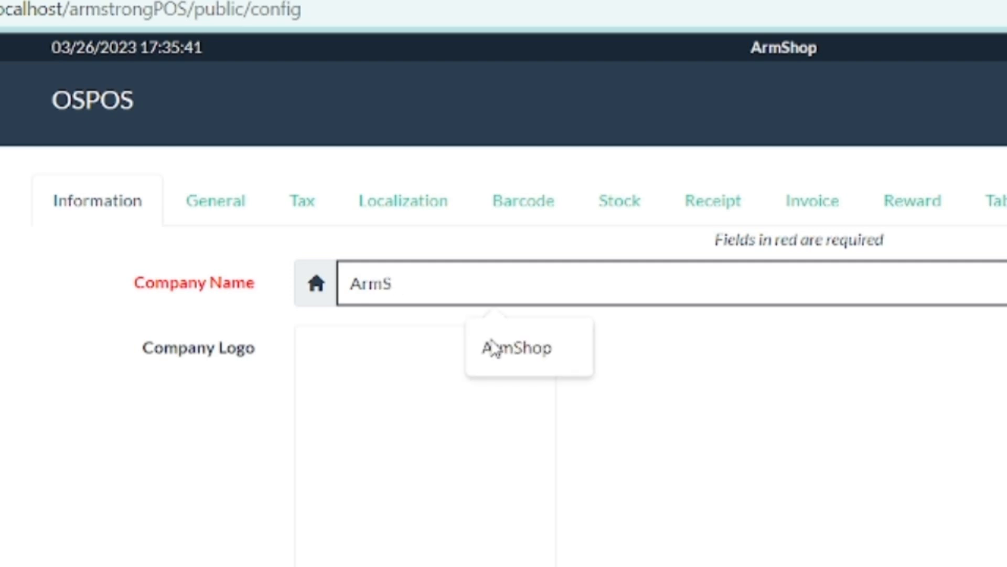
type("hop")
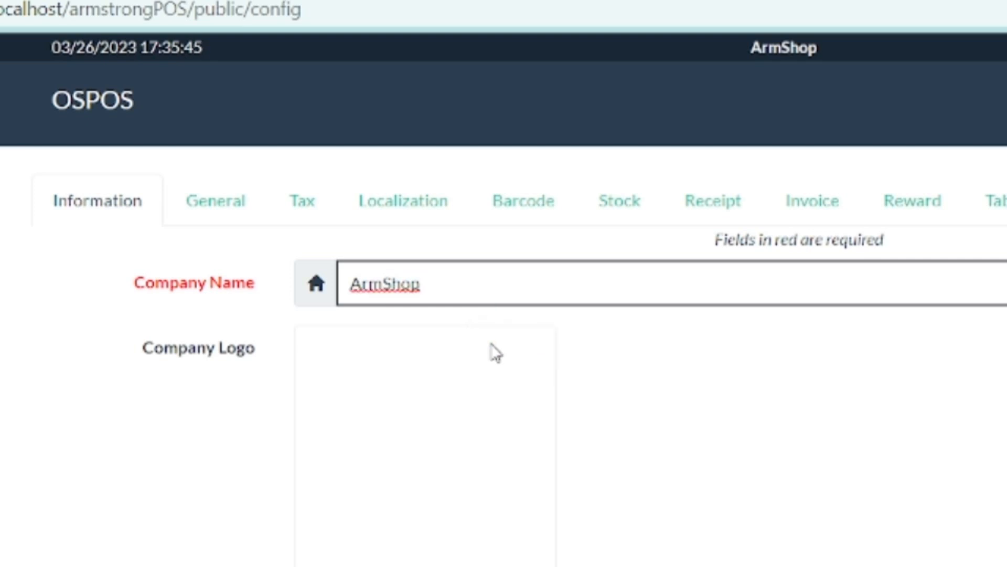
type("GH")
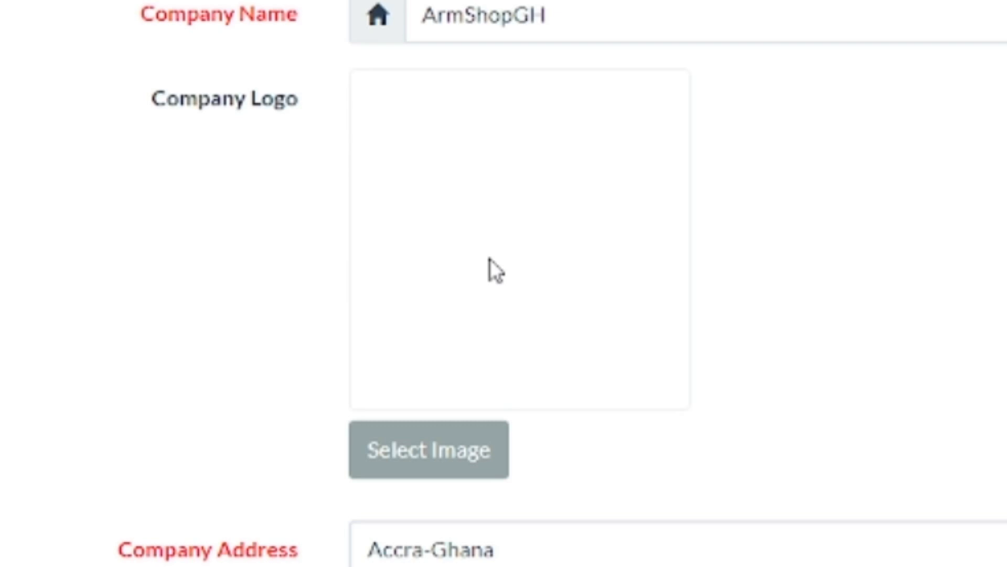
- Upload the 'logo' image from the Pictures folder as the company logo
left_click(418, 456)
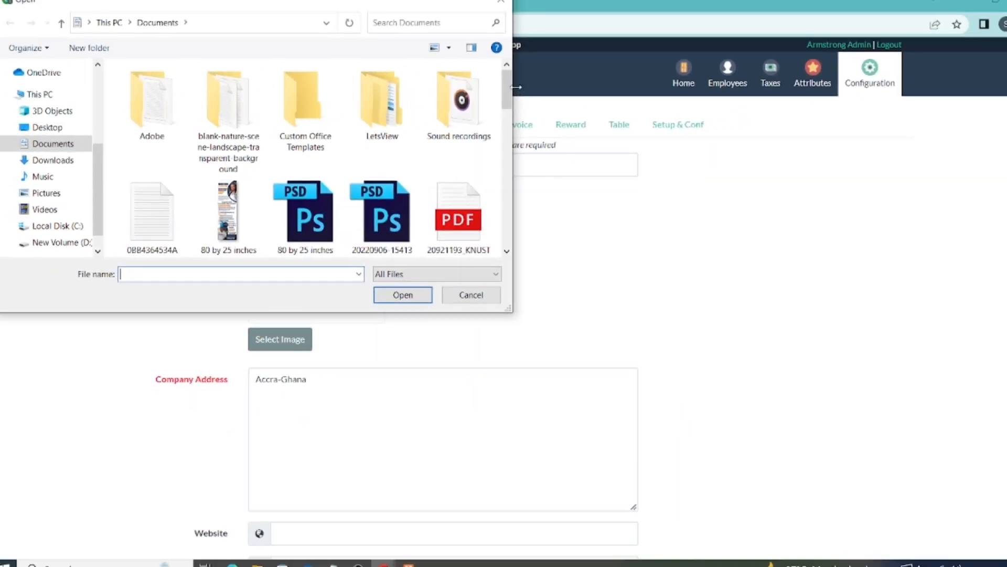
left_click_drag(641, 18, 630, 170)
mouse_move(487, 203)
left_mouse_down()
mouse_move(490, 220)
mouse_move(497, 139)
mouse_move(496, 218)
left_mouse_up()
left_click(57, 165)
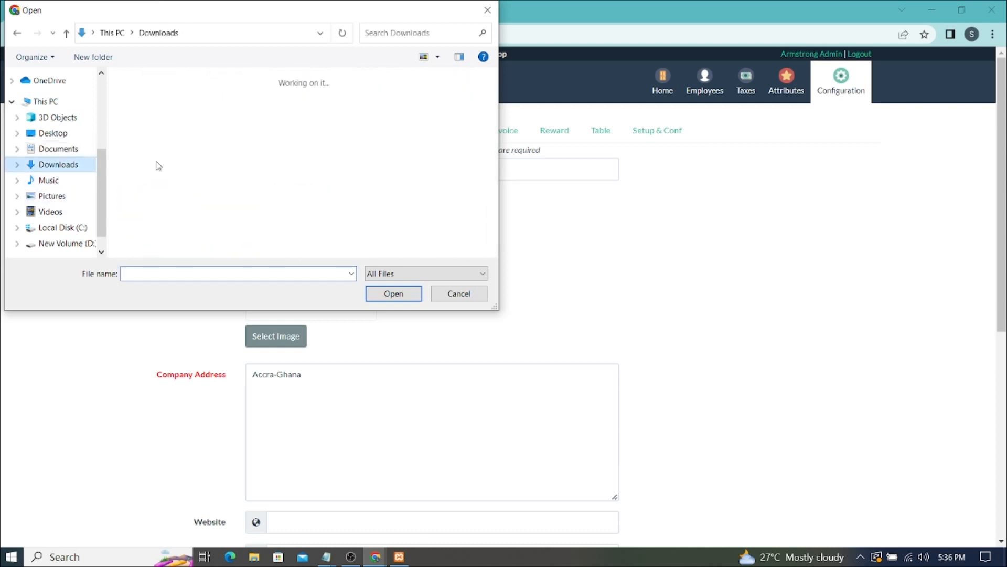
left_click_drag(494, 86, 493, 242)
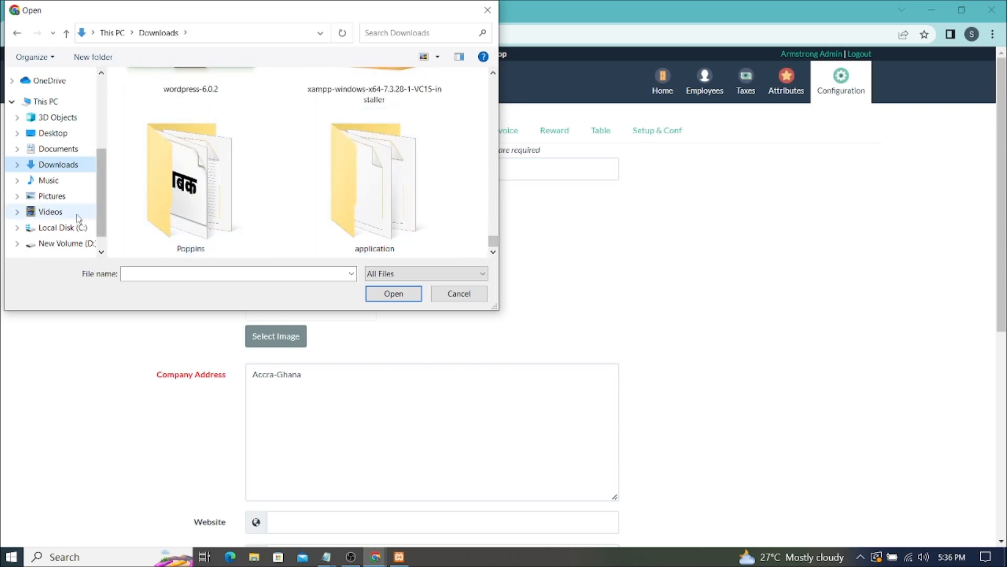
left_click(52, 196)
left_click_drag(489, 109, 491, 206)
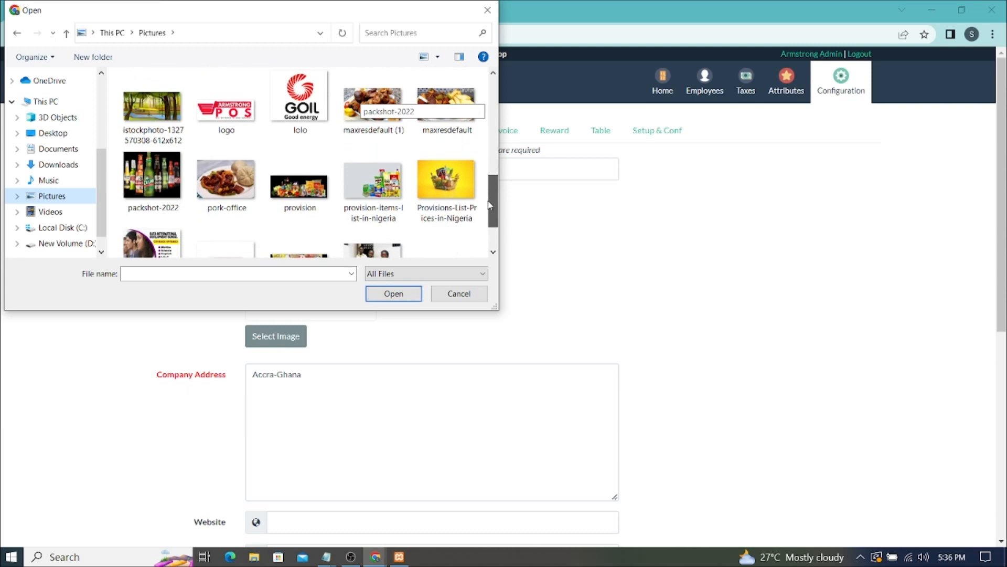
left_click(241, 126)
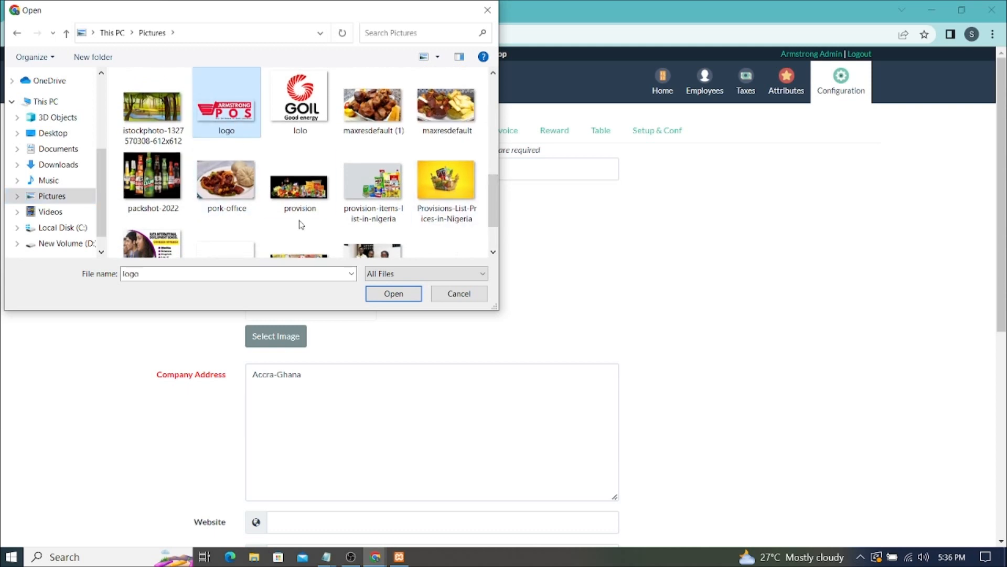
left_click(376, 294)
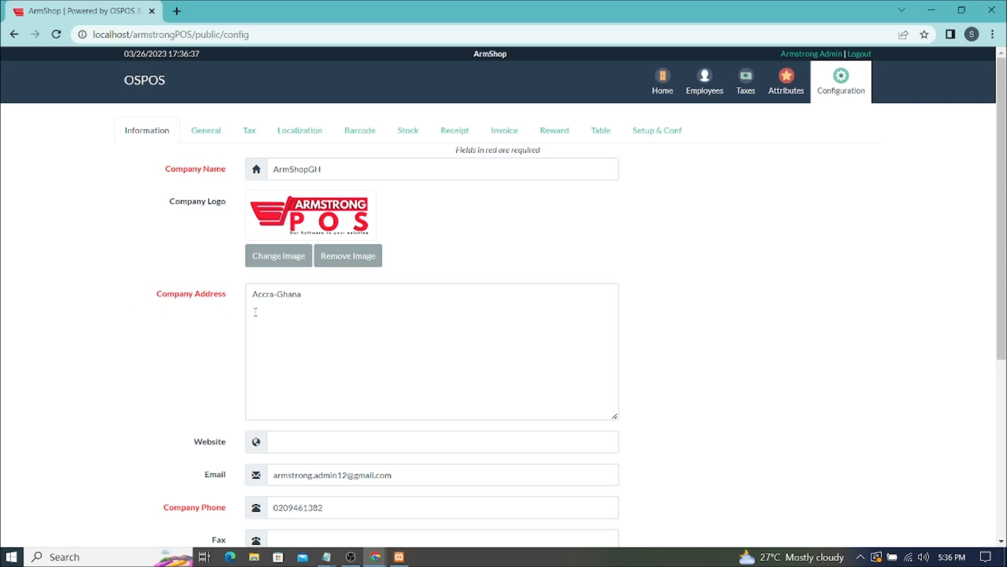
- Replace the old Company Address with the new address
left_click_drag(317, 296, 209, 299)
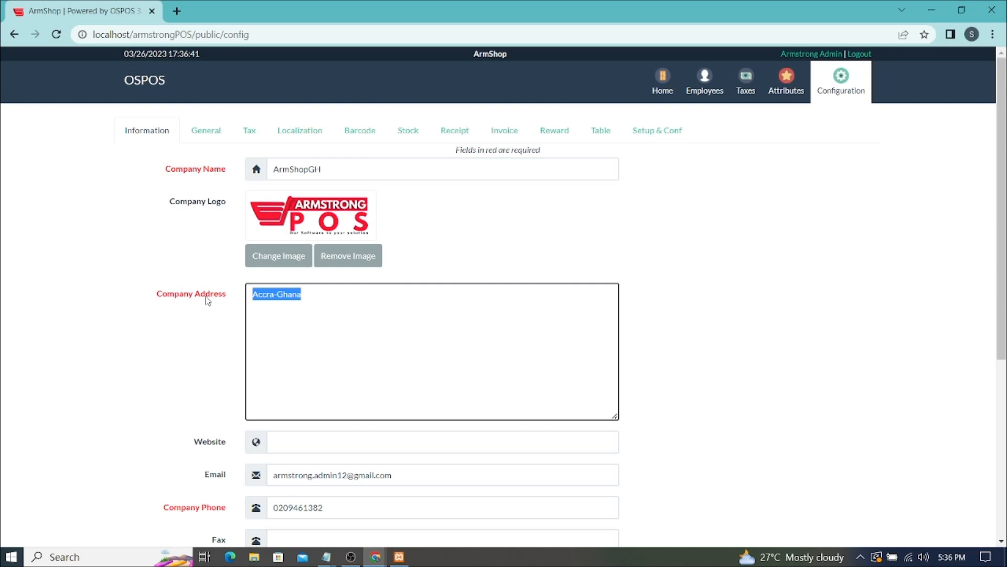
key("BackSpace")
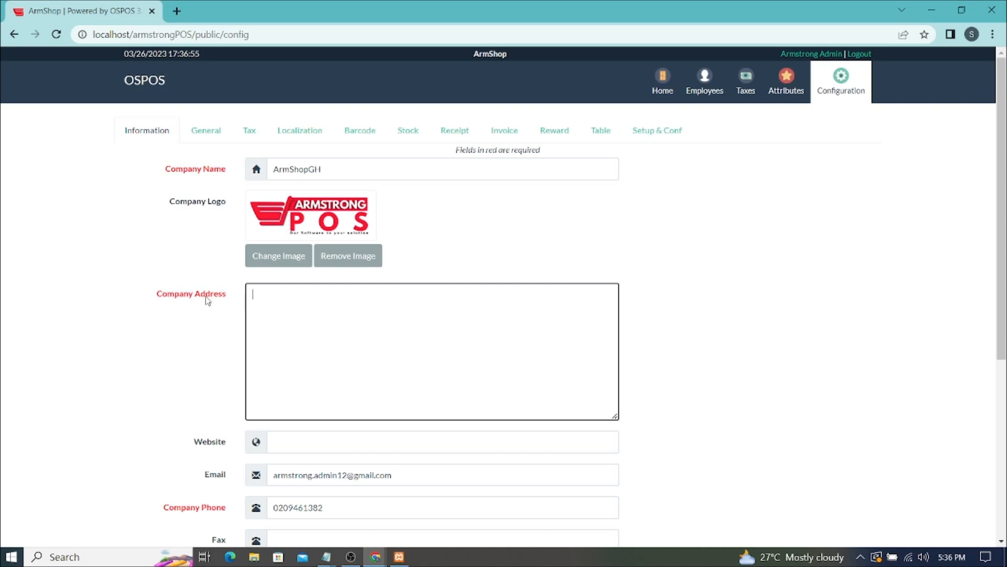
type("TEM")
key("BackSpace")
key("BackSpace")
type("ema-Comm.11")
left_click(274, 294)
key("Right")
- Clear the company Email field
scroll(401, 294, "down", 5)
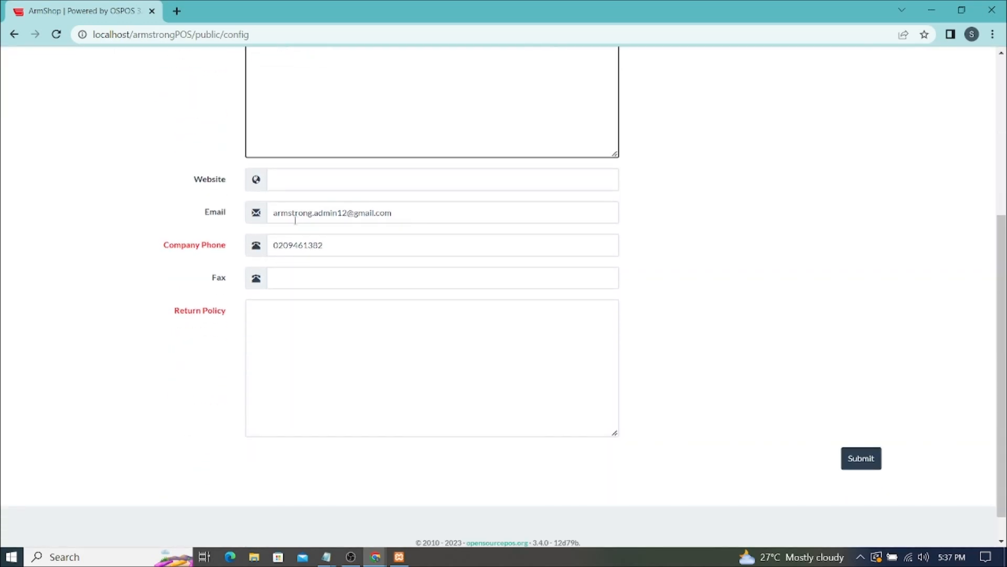
scroll(388, 220, "up", 5)
scroll(392, 224, "down", 4)
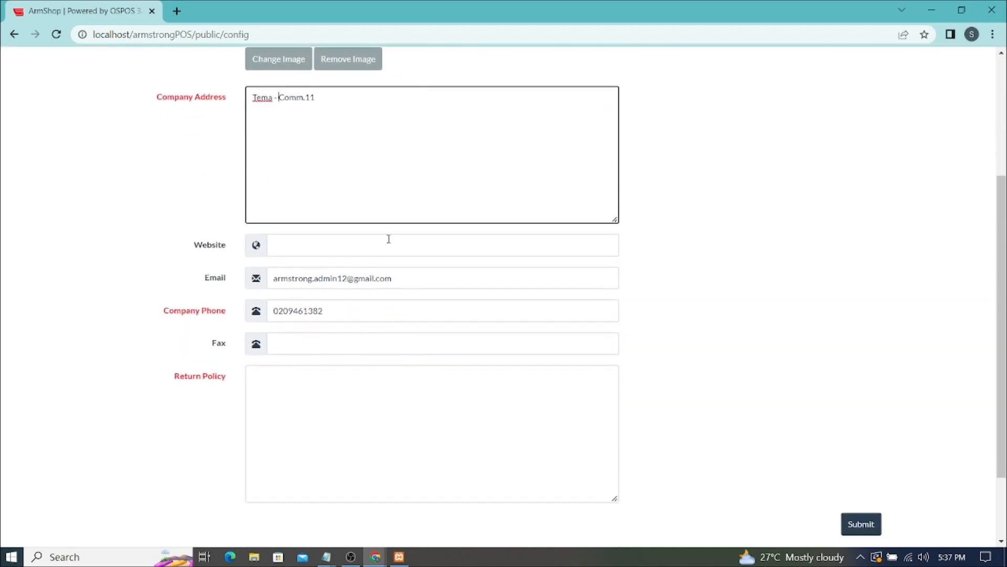
left_click_drag(397, 278, 224, 283)
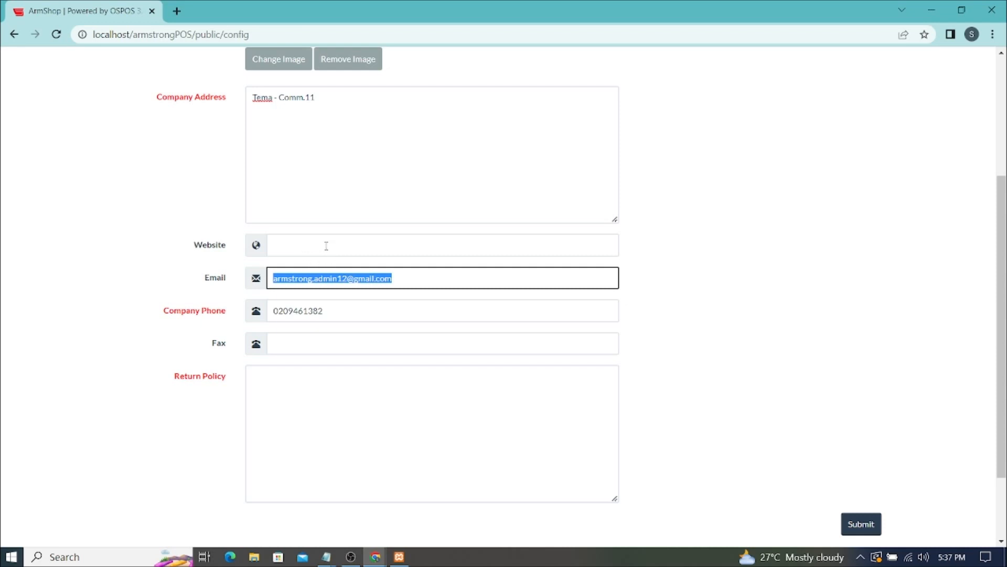
key("BackSpace")
- Append a second phone number after a slash in Company Phone
left_click(331, 312)
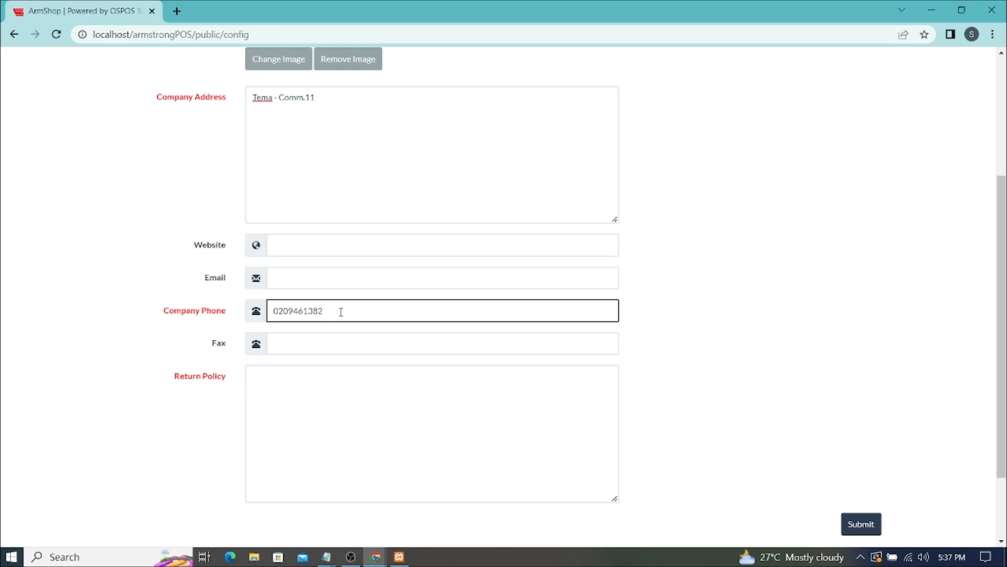
left_click(306, 343)
left_click(341, 311)
left_click(327, 313)
key("BackSpace")
scroll(368, 381, "down", 2)
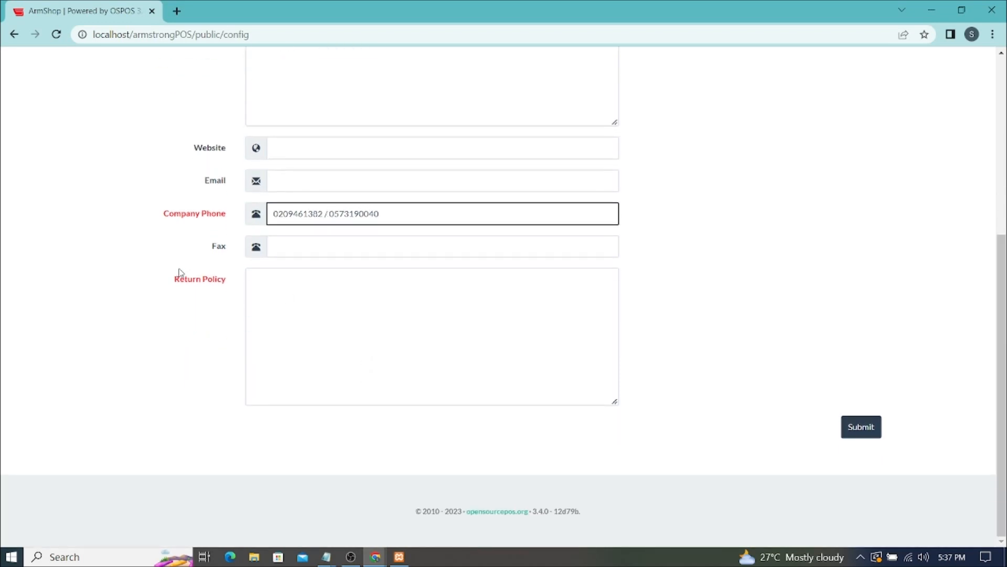
left_click_drag(169, 283, 231, 285)
left_click(311, 285)
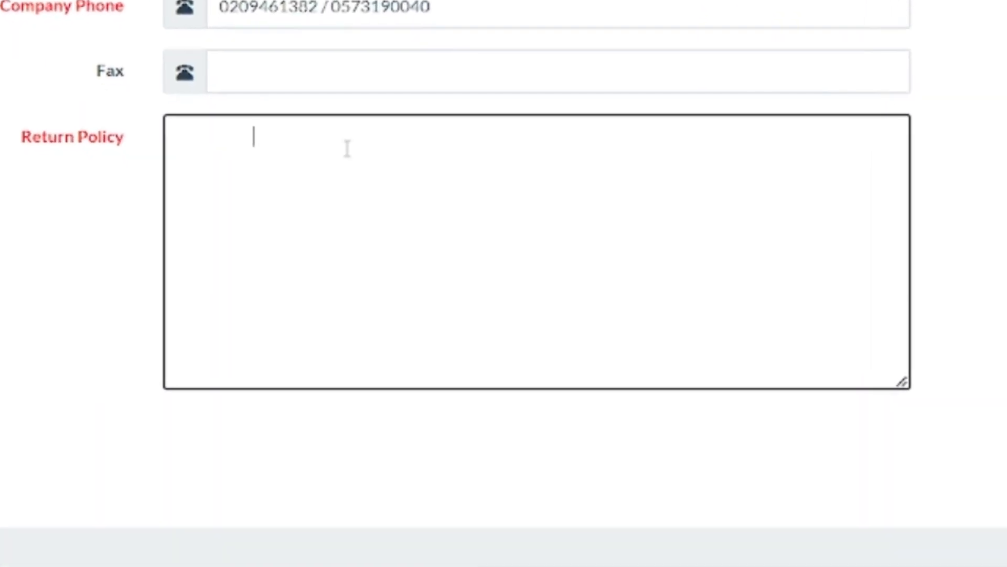
- Write 'Thank you so much for shopping with us' in the Return Policy box
key("BackSpace")
key("BackSpace")
key("BackSpace")
key("BackSpace")
key("BackSpace")
key("BackSpace")
key("BackSpace")
key("BackSpace")
key("BackSpace")
key("BackSpace")
key("BackSpace")
key("BackSpace")
key("BackSpace")
key("BackSpace")
key("BackSpace")
key("BackSpace")
key("BackSpace")
key("BackSpace")
type("t")
key("BackSpace")
type("Than")
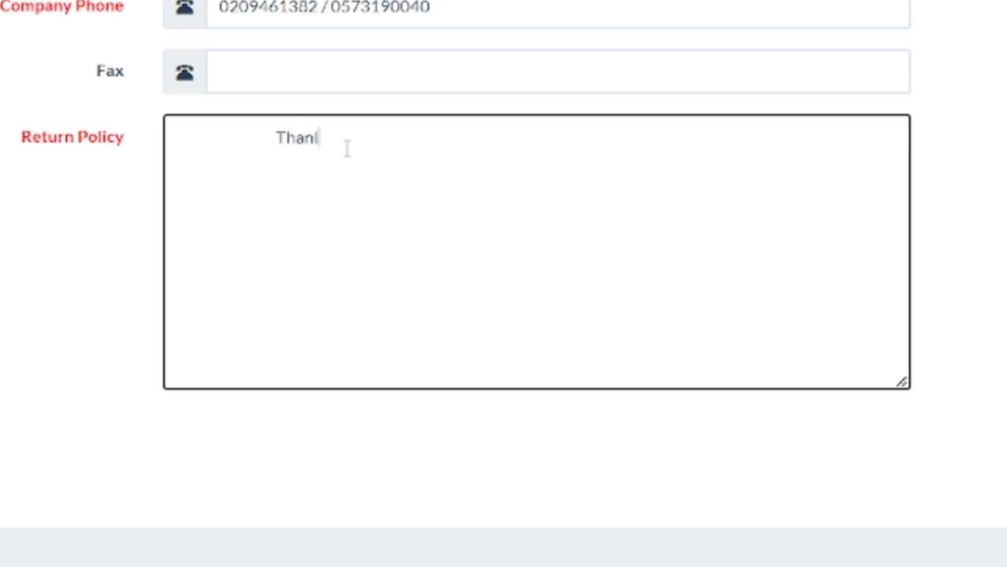
type("k")
type("you")
type("so mucj")
key("BackSpace")
type("h for ")
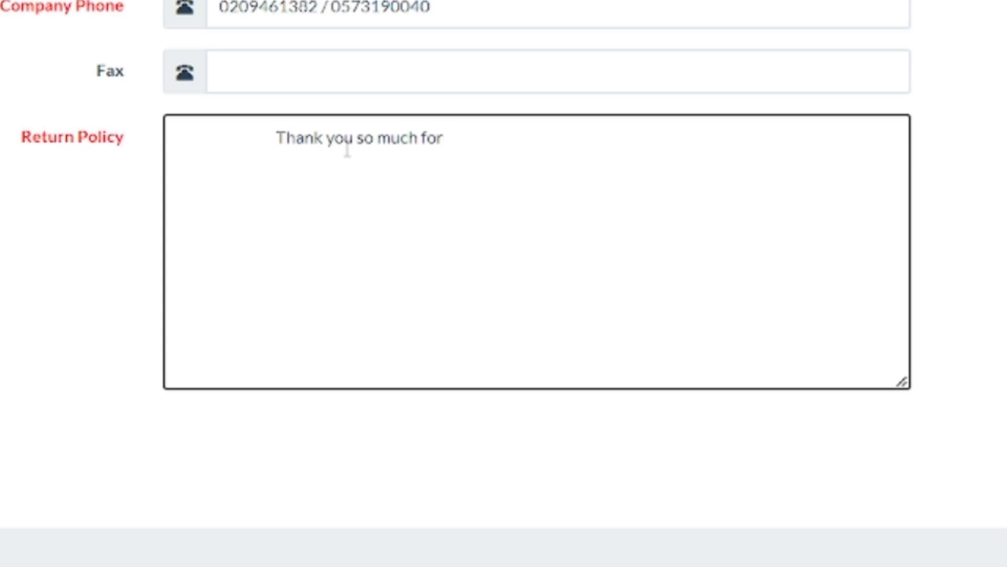
type("shopp")
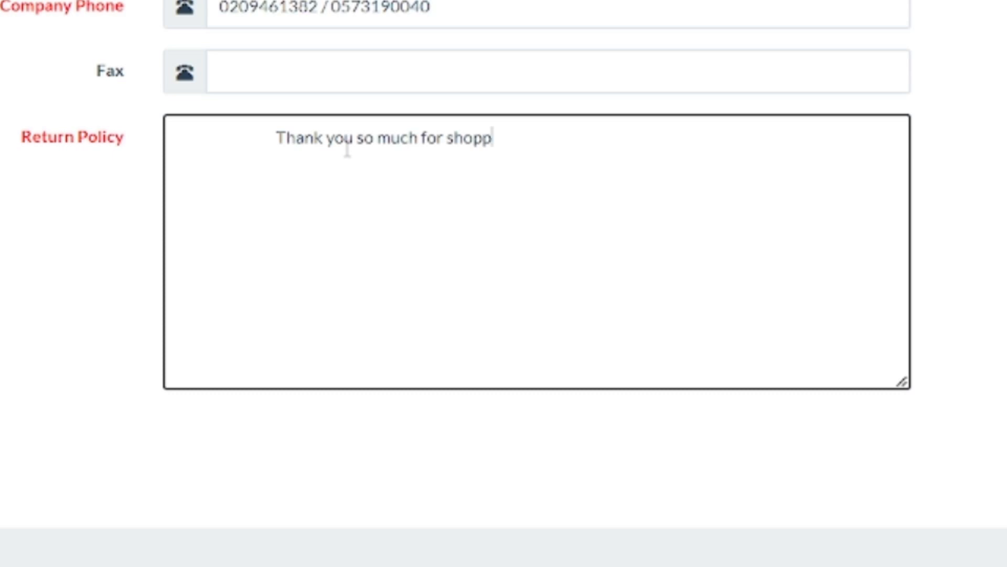
type("ing with")
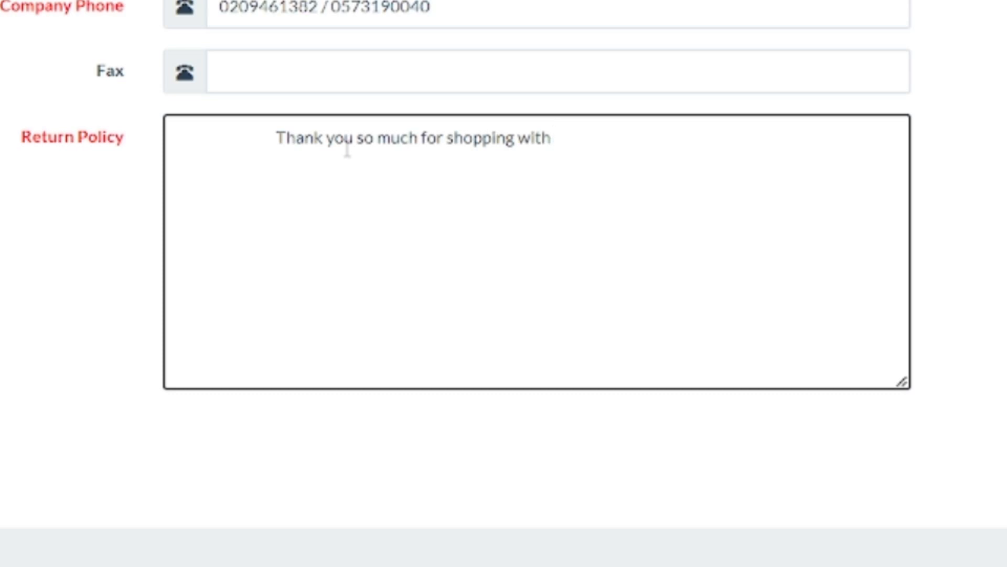
type(" us")
left_click(273, 139)
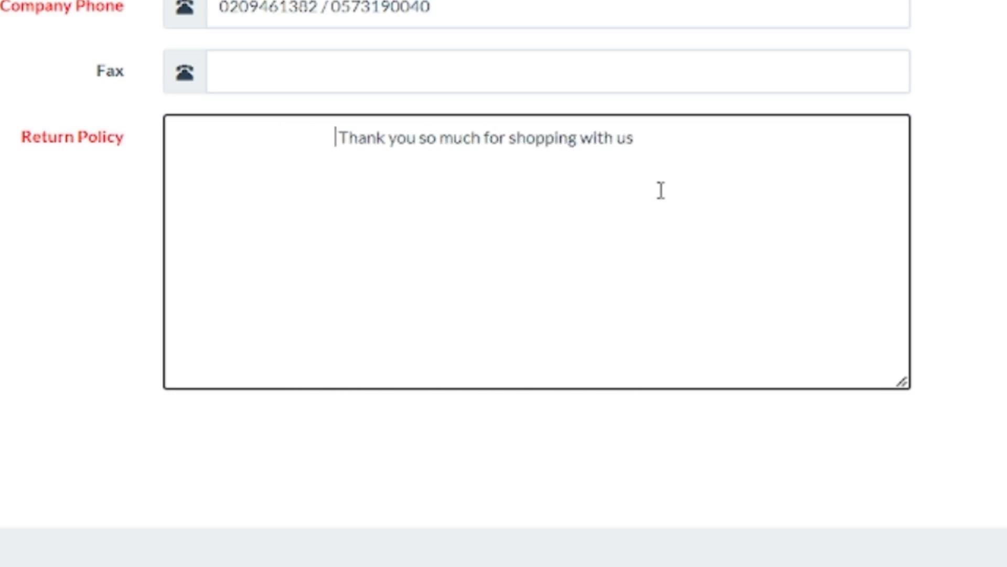
left_click(664, 153)
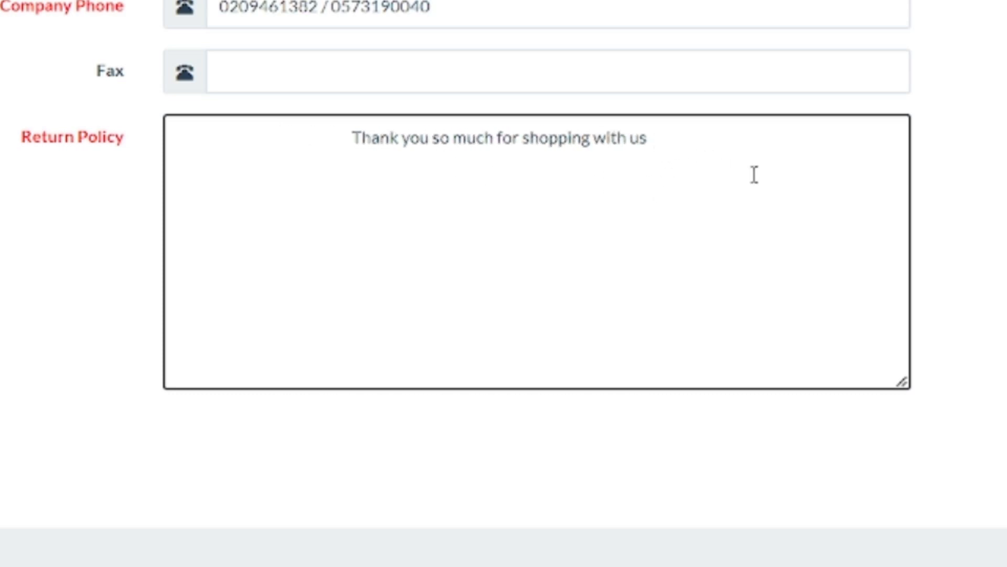
- Add a row of equals signs below the thank-you line
key("Return")
type("====================")
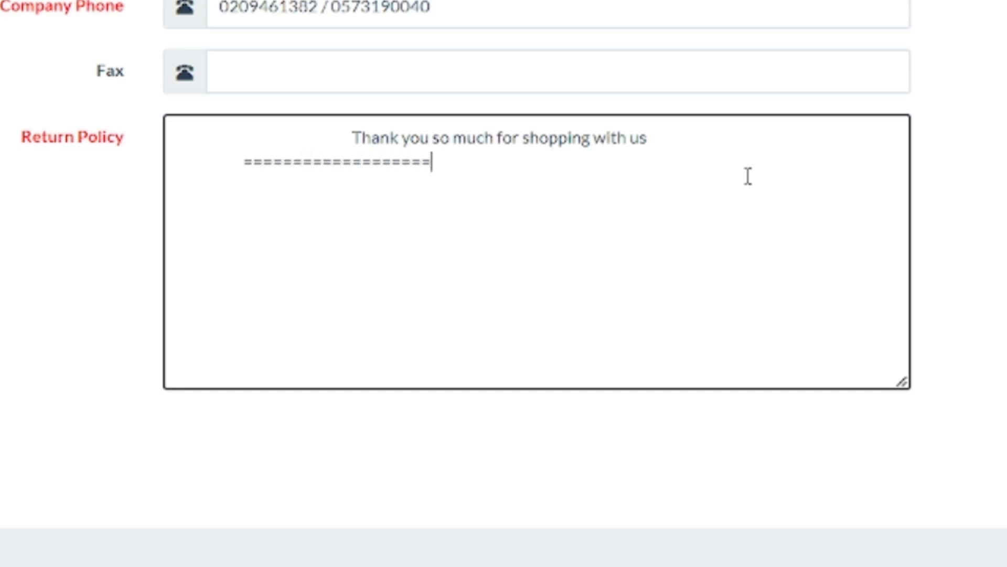
type("=======================================")
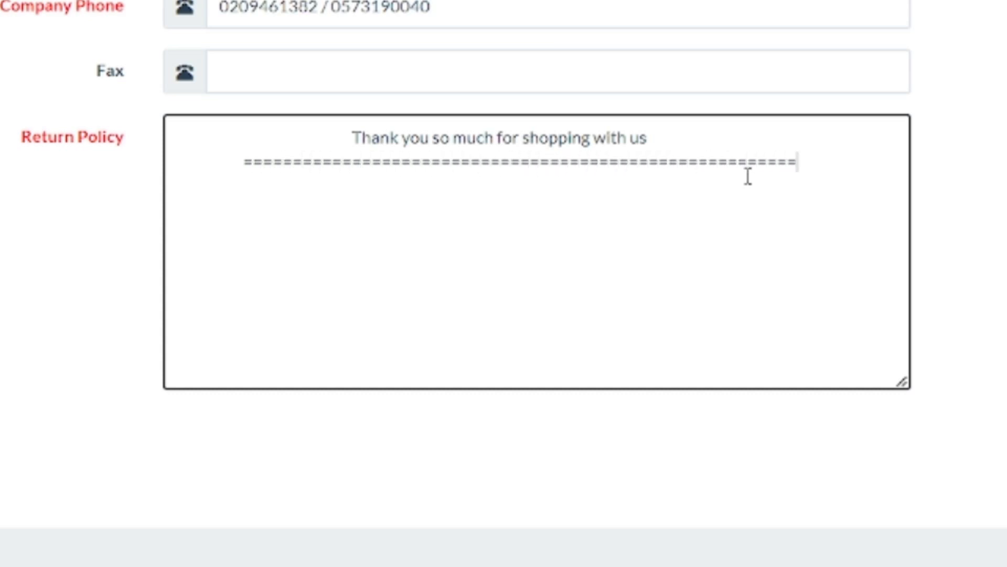
type("=")
key("BackSpace")
key("BackSpace")
key("BackSpace")
key("BackSpace")
key("Tab")
left_click(704, 205)
left_click_drag(557, 214, 540, 163)
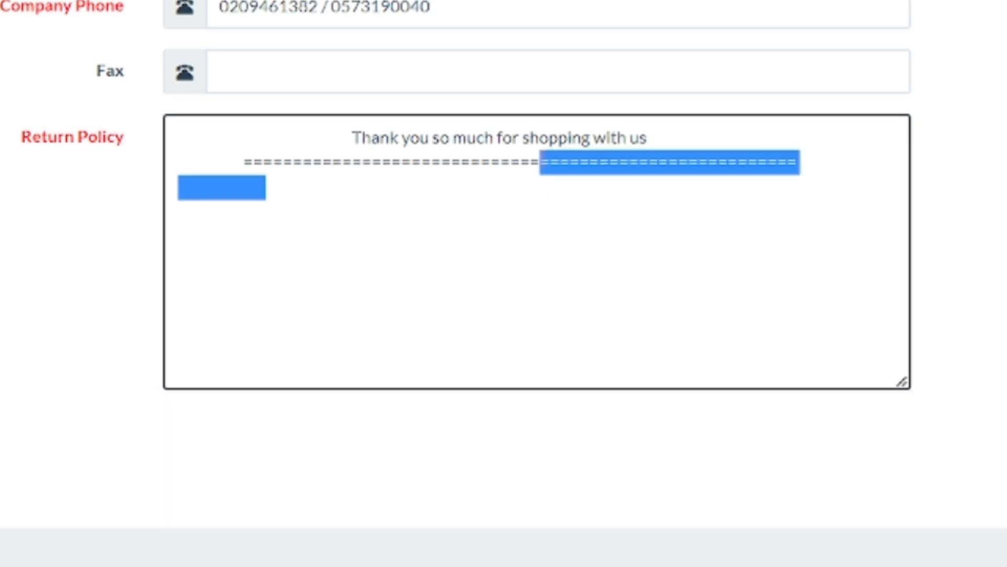
left_click(616, 214)
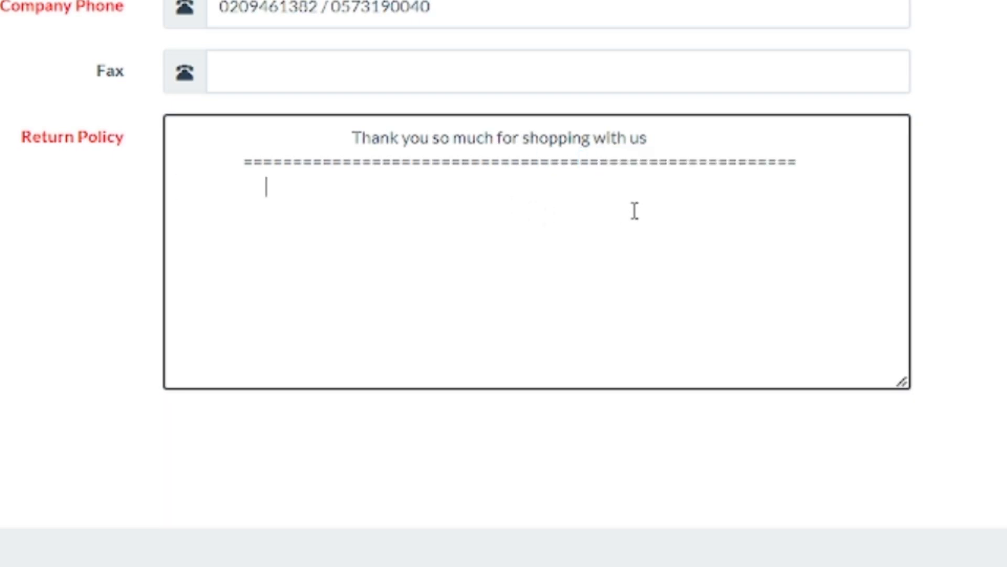
- Type 'software developed by Armstrong Computers' on the third line
type("software ")
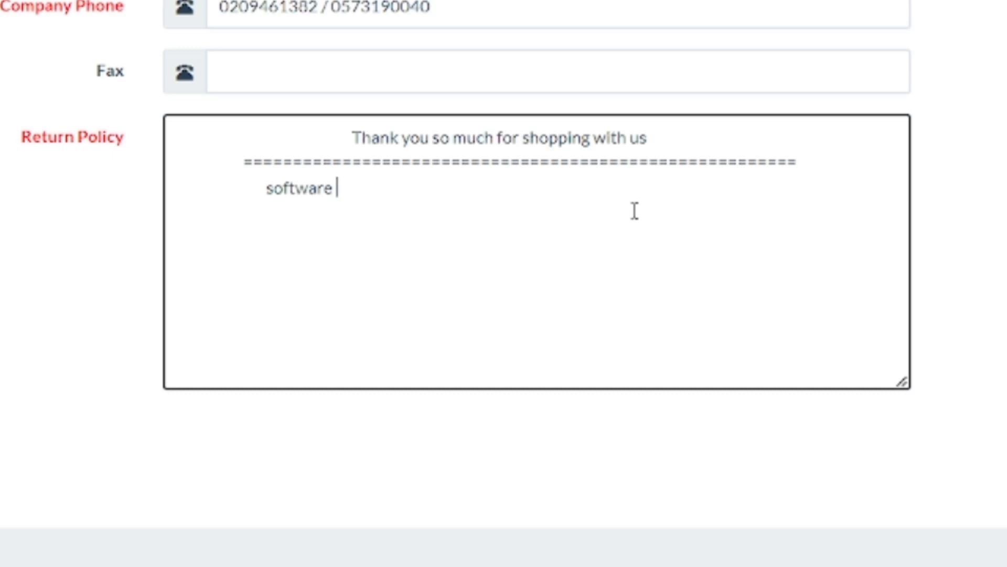
type("develop")
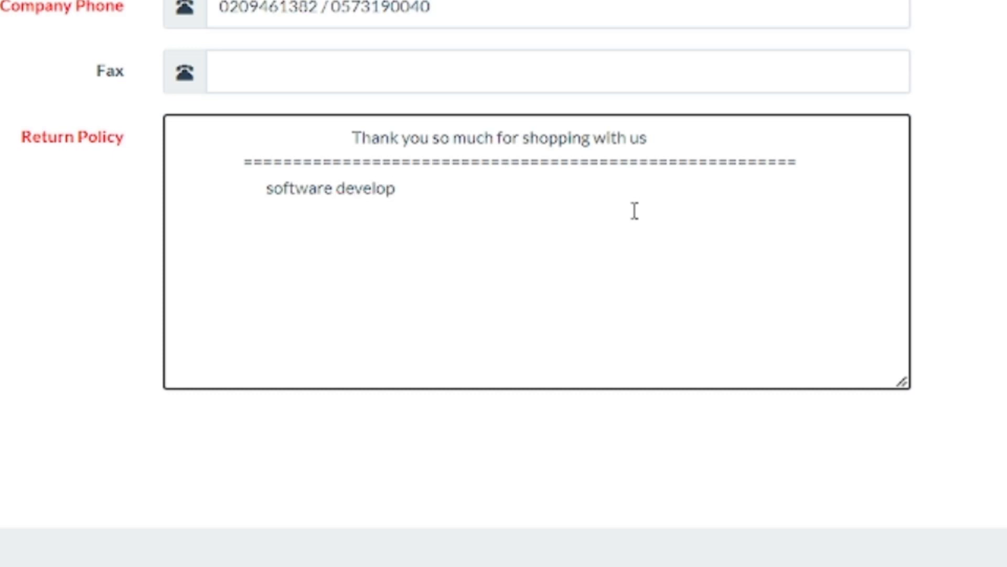
type("ed by Ar")
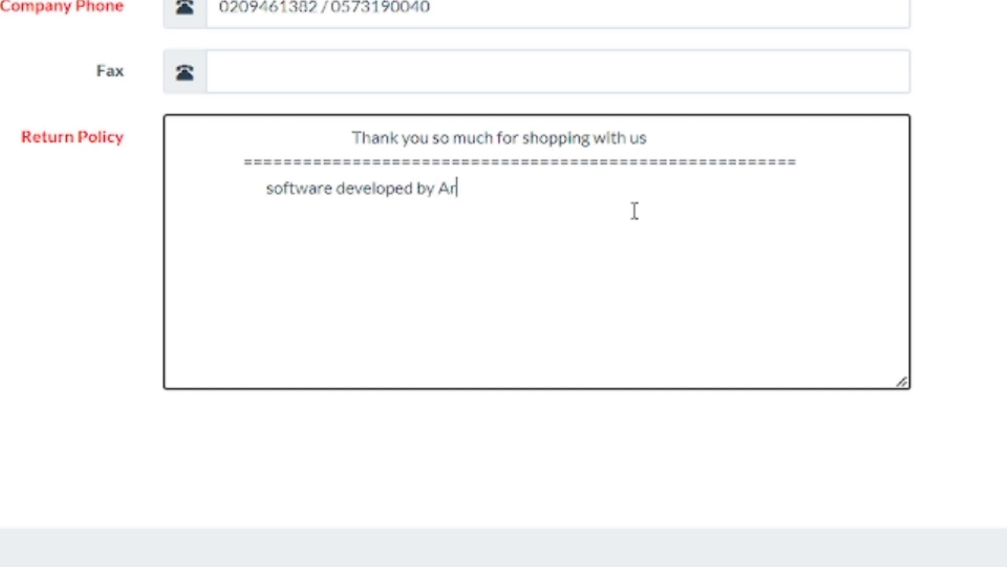
type("mstronhg")
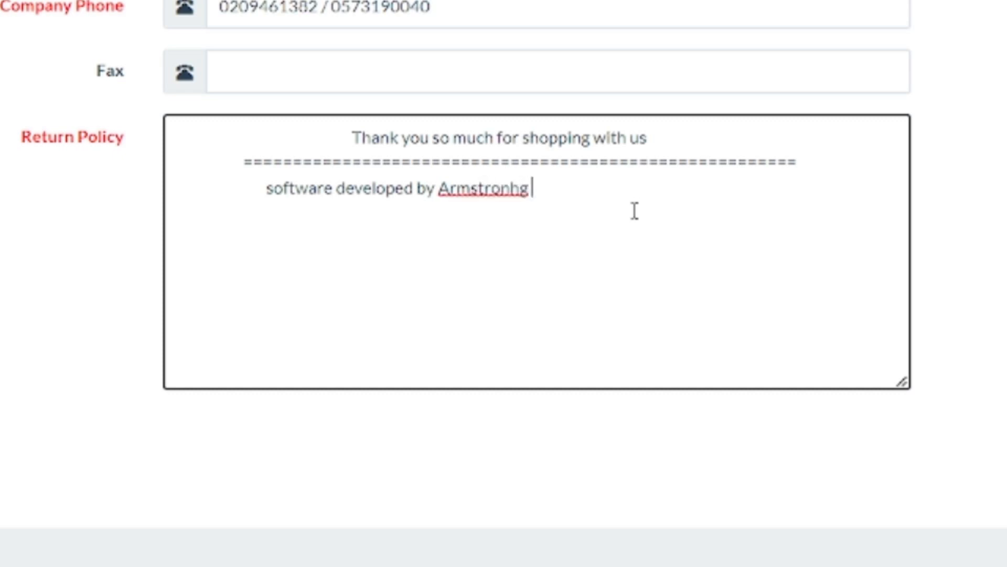
key("BackSpace")
key("BackSpace")
type("g")
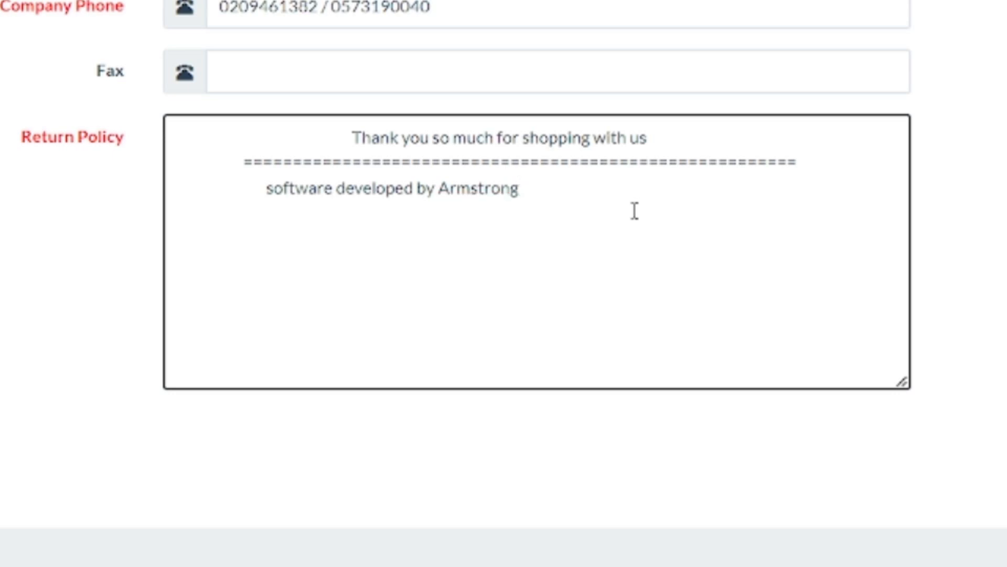
type(" Computers")
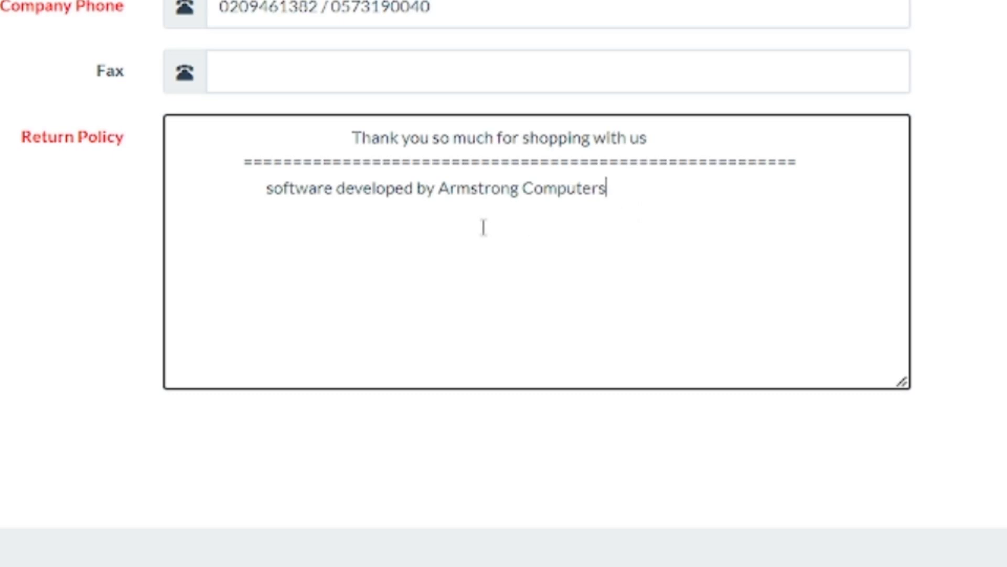
- Add a fourth line: armstrongcomputers.org // followed by the developer's phone number
left_click(266, 189)
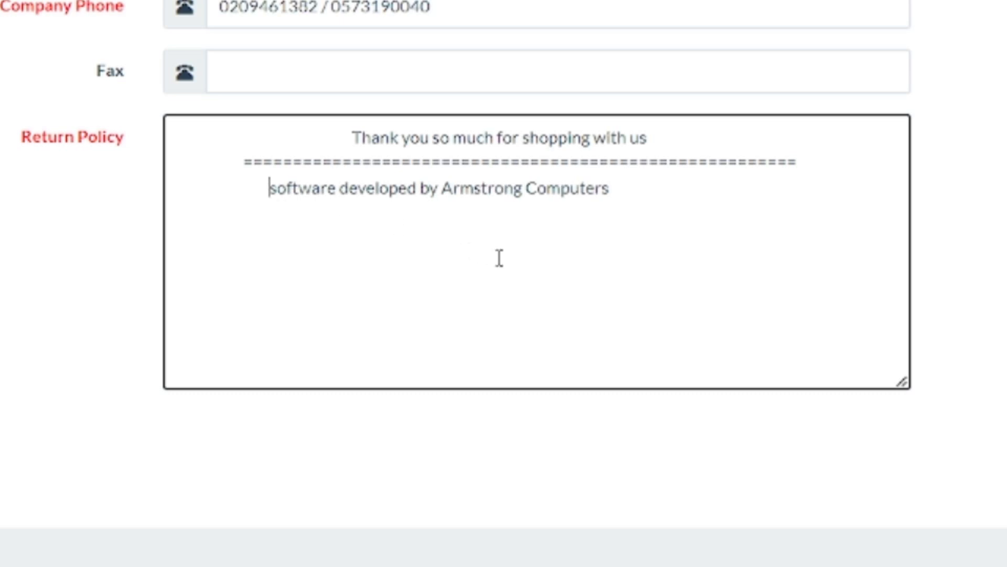
left_click(674, 187)
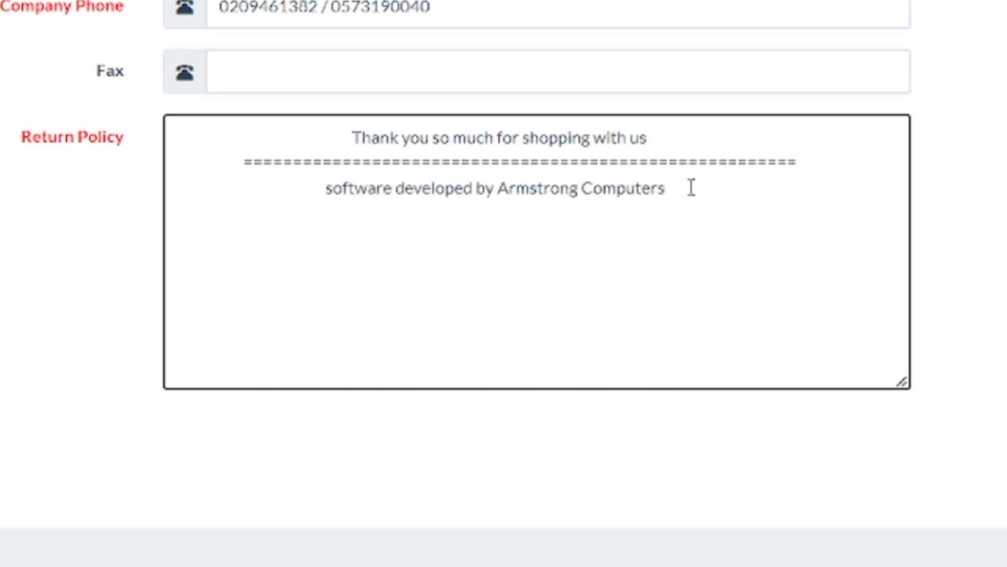
key("Return")
type("armstrong")
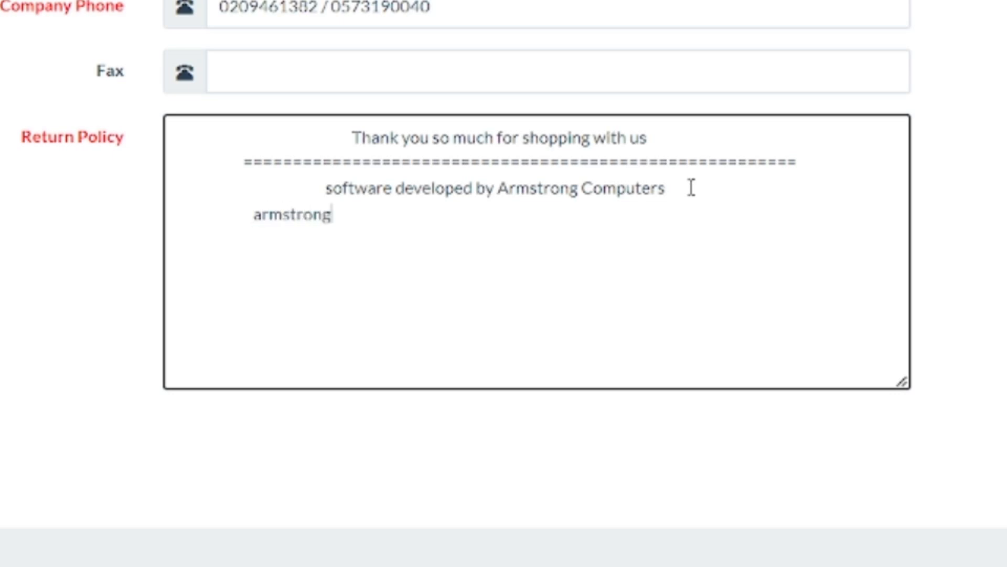
type("co")
type("mput")
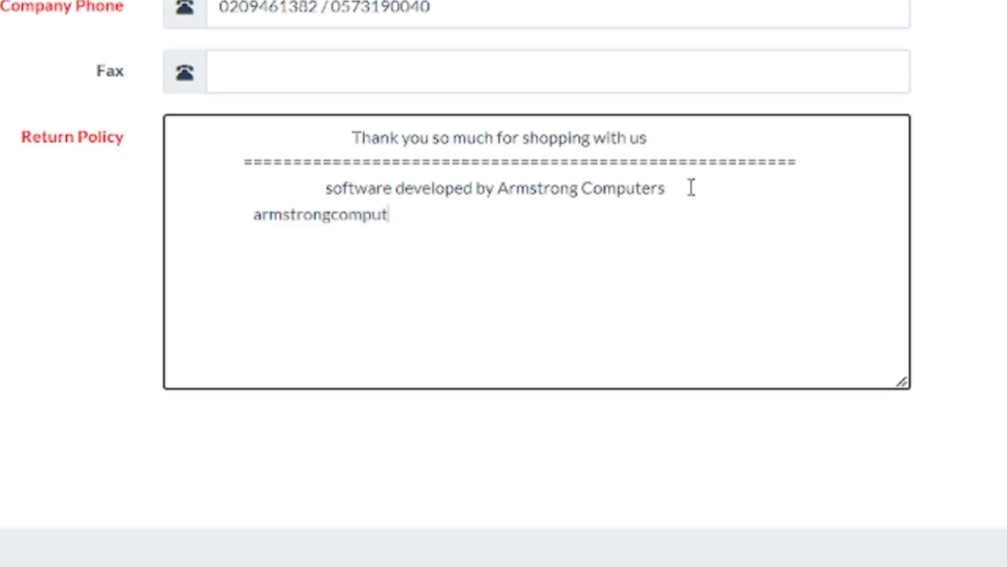
type("ers")
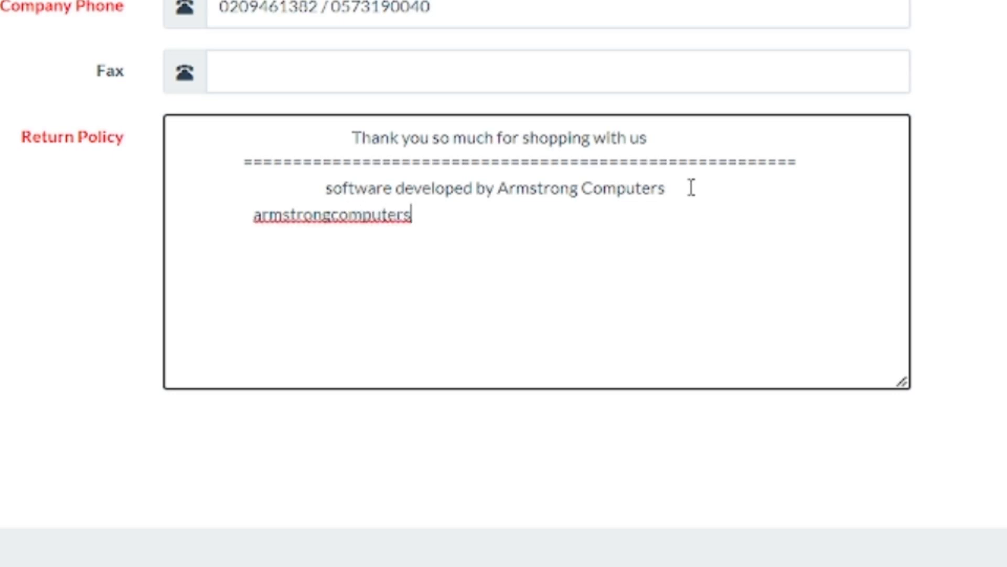
type(".orgh")
key("BackSpace")
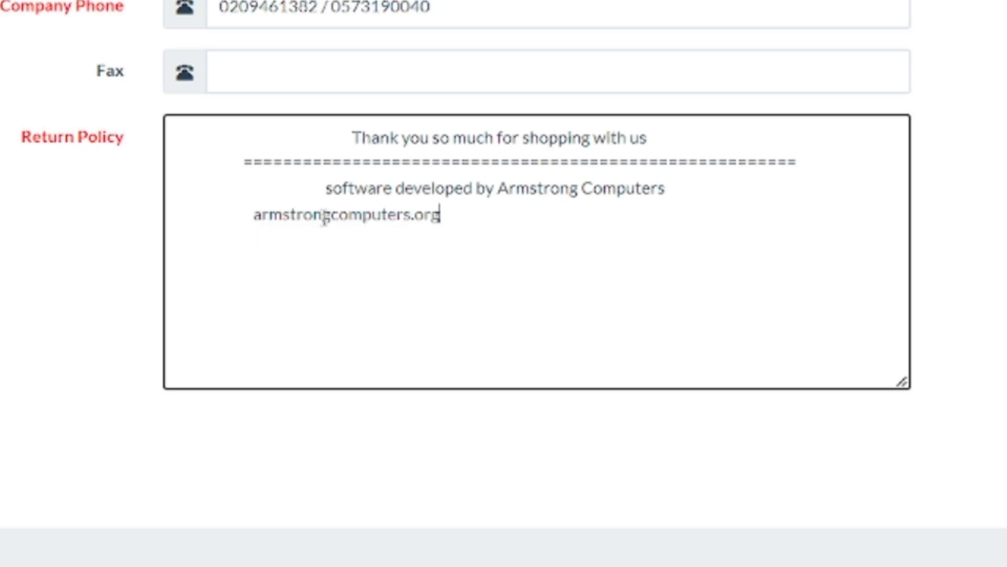
type("//")
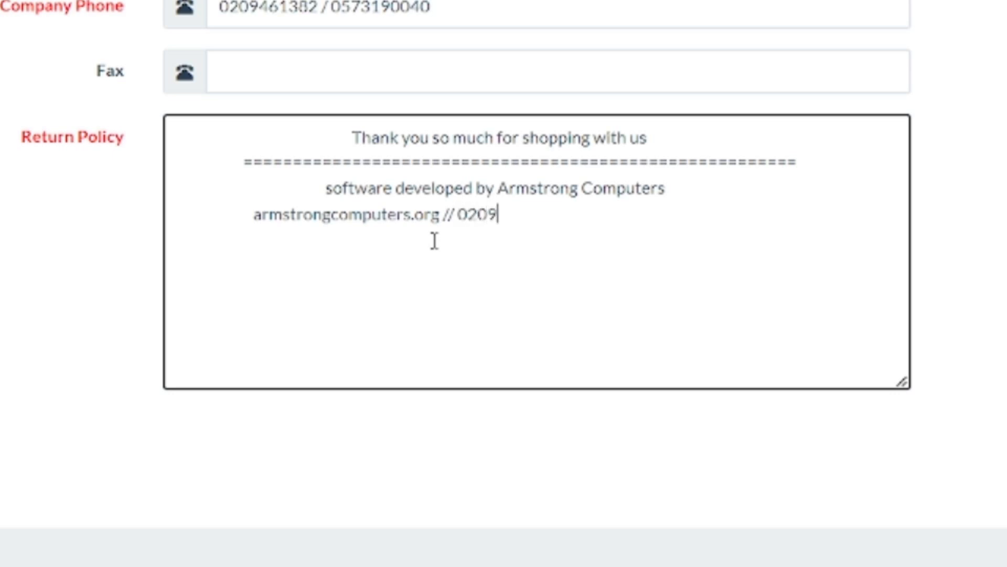
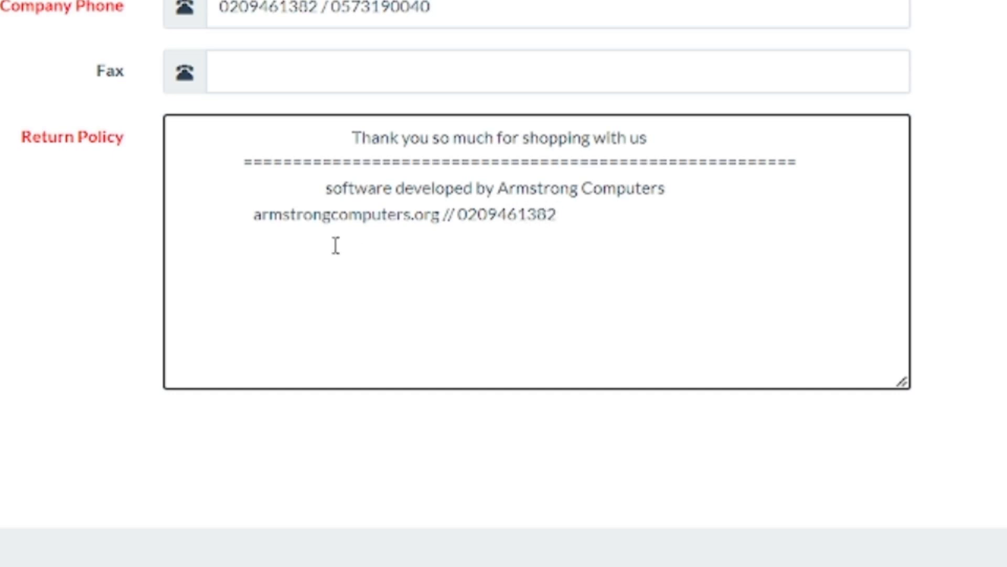
left_click(245, 223)
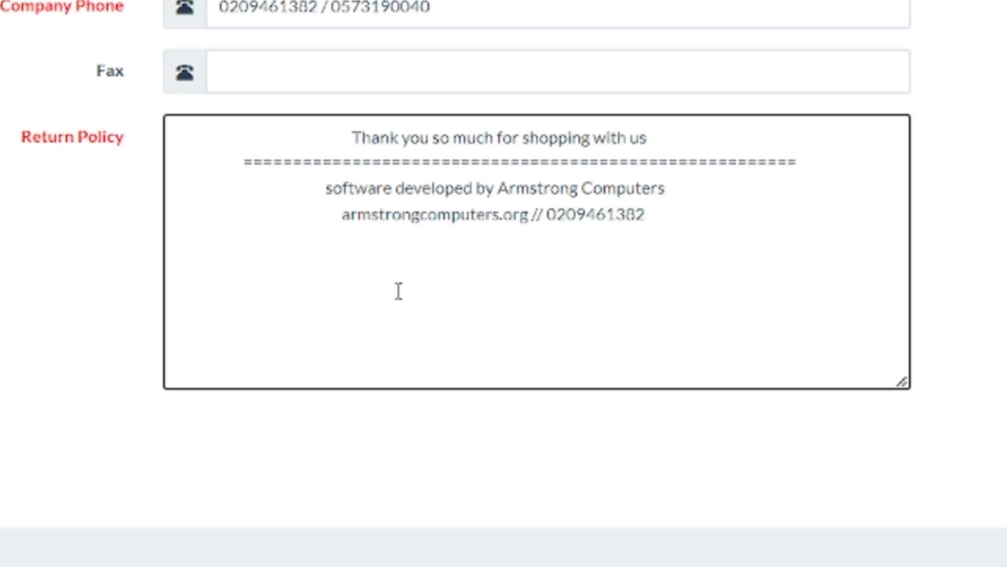
left_click_drag(339, 137, 673, 241)
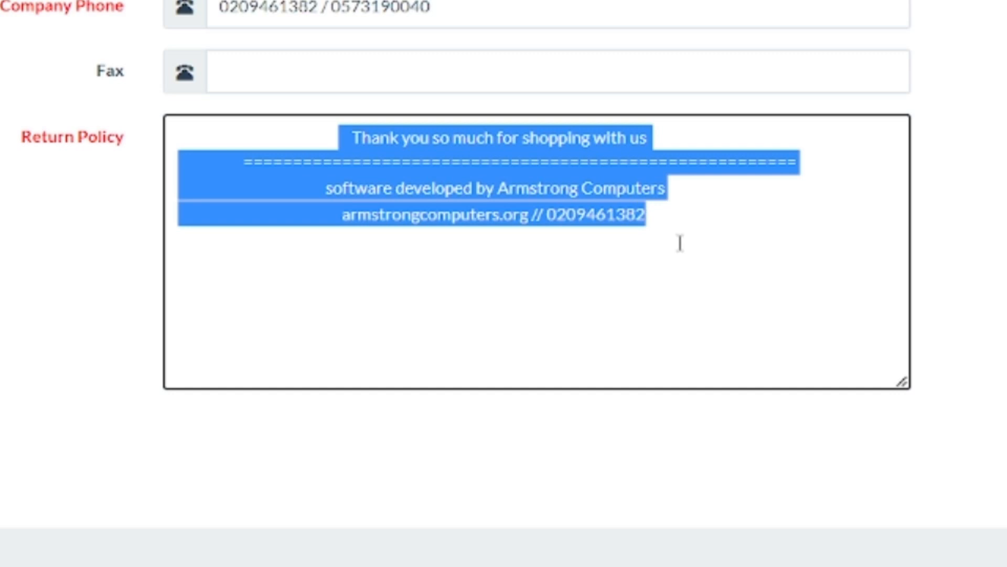
left_click(697, 222)
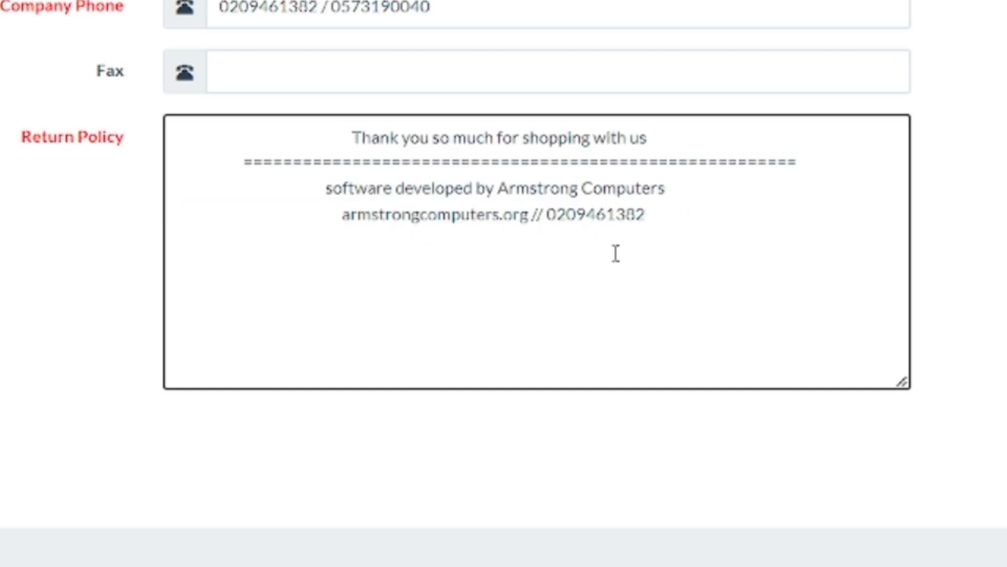
- Submit the Information tab to save the company details and four-line Return Policy
scroll(542, 128, "up", 10)
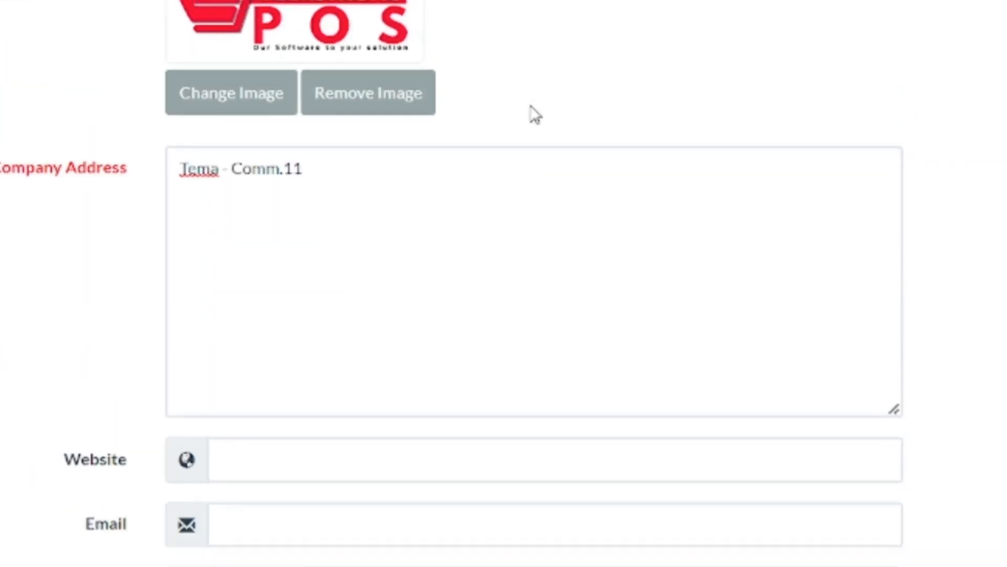
scroll(535, 116, "down", 10)
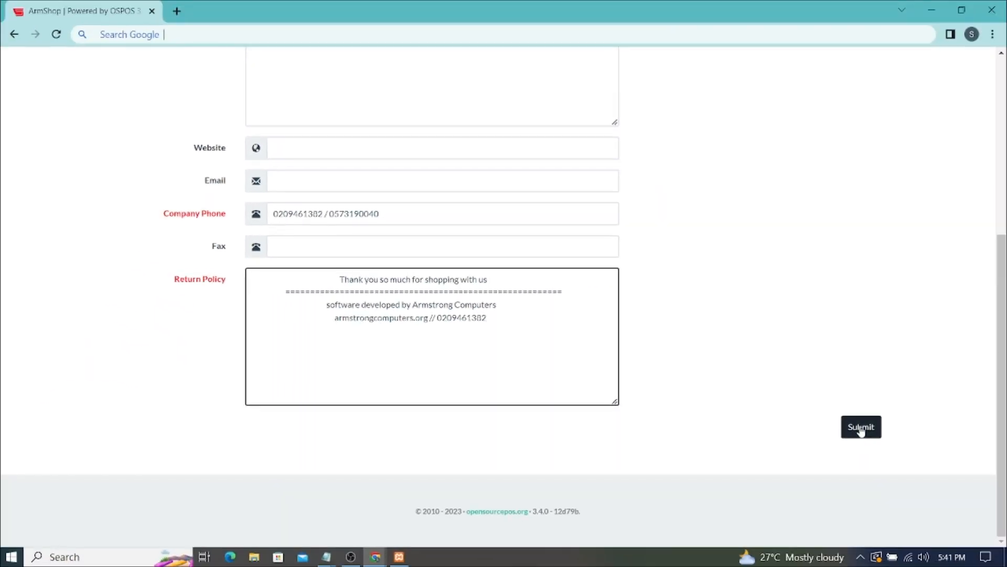
left_click(861, 428)
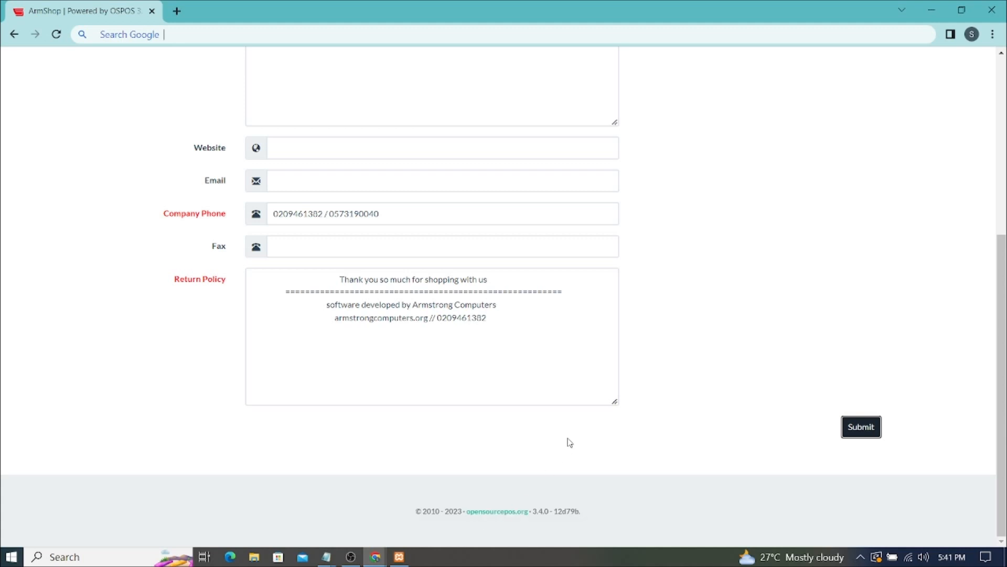
scroll(570, 442, "up", 1)
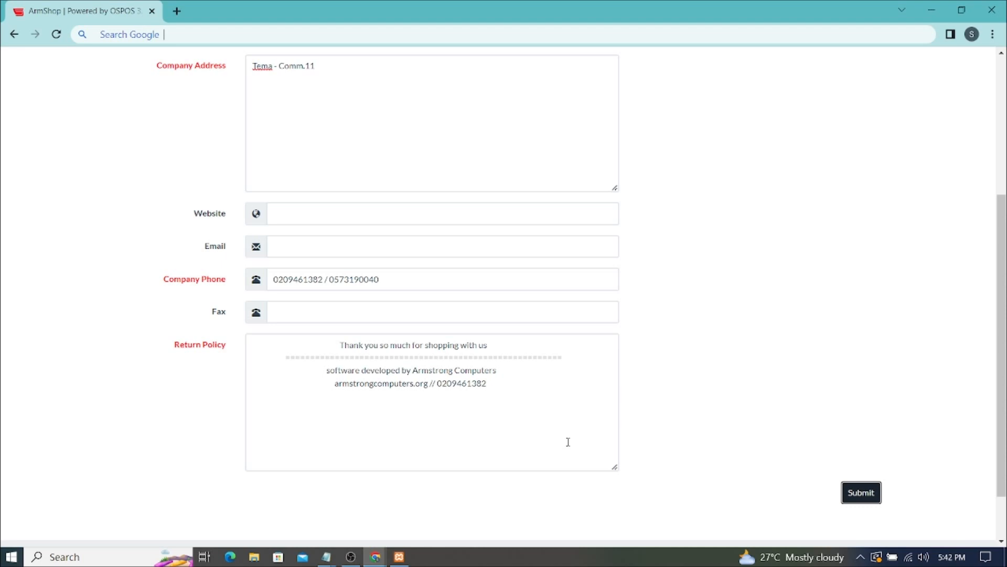
scroll(569, 442, "up", 5)
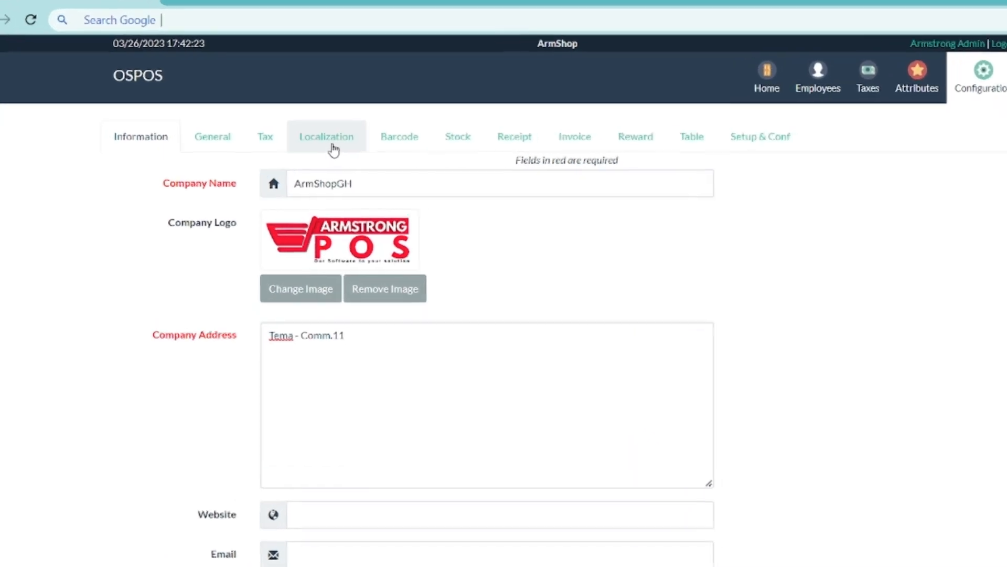
- Replace the en_US locale value with GH¢ in the Localization settings
left_click(333, 146)
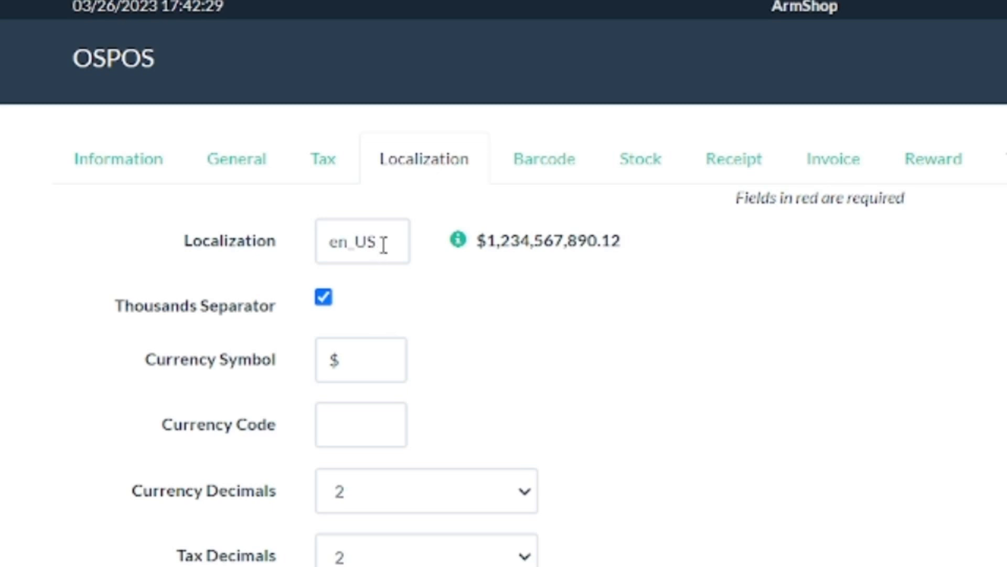
left_click_drag(388, 242, 281, 239)
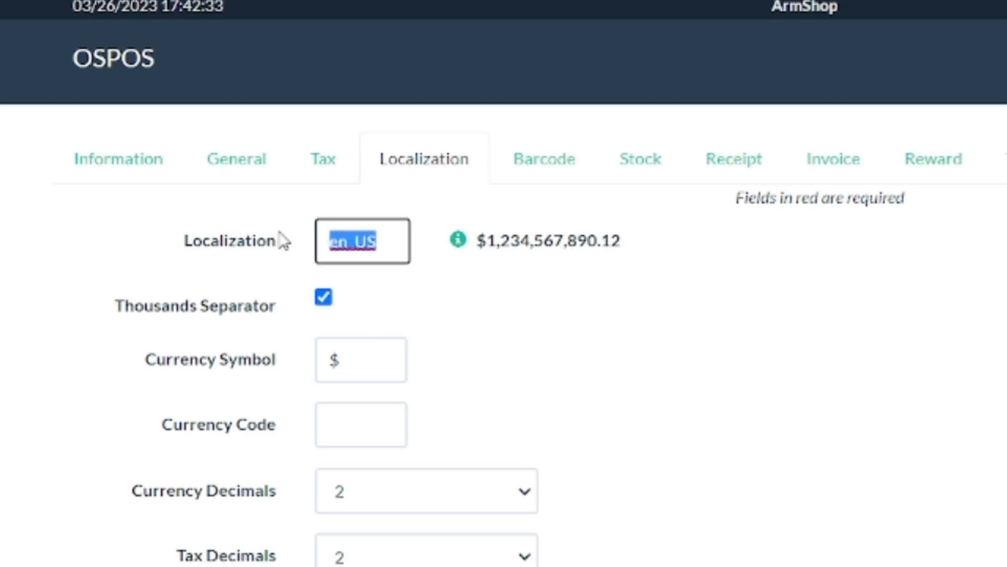
type("GH")
left_click(432, 334)
left_click(362, 238)
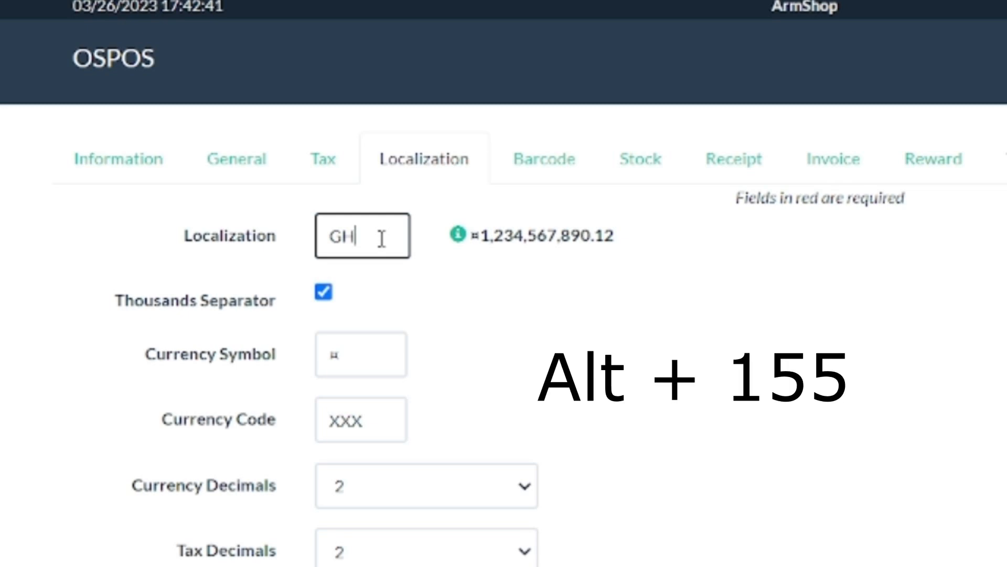
type("‼")
key("BackSpace")
key("BackSpace")
type("H¢")
- Set the currency symbol to ¢ and the currency code to GH¢
left_click_drag(353, 364, 317, 358)
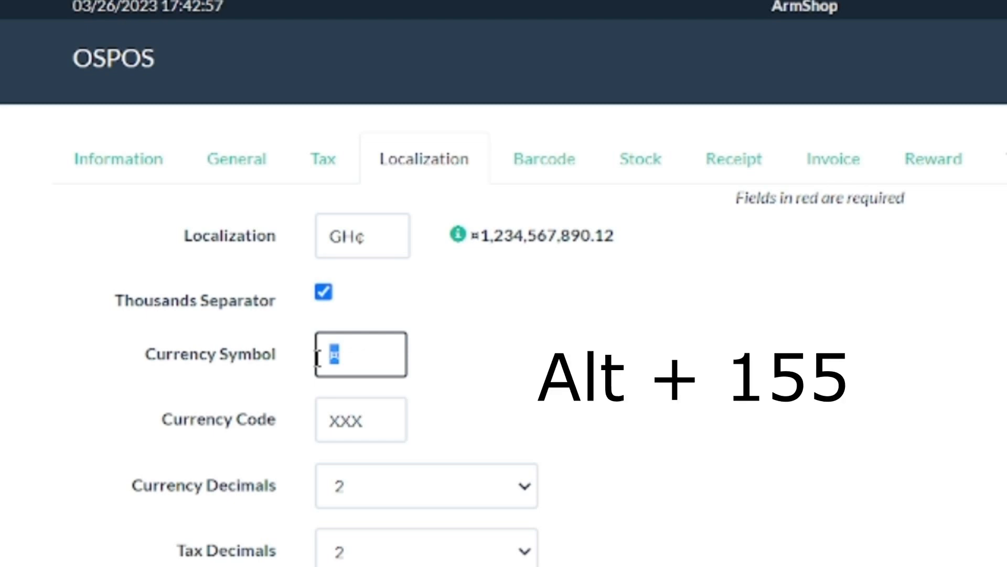
type("¢")
scroll(360, 322, "down", 3)
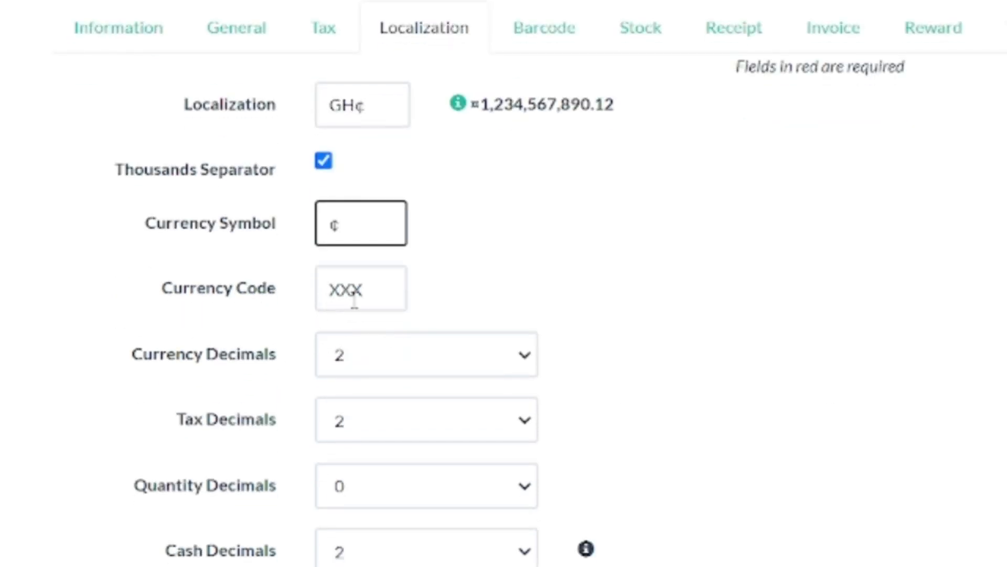
key("Tab")
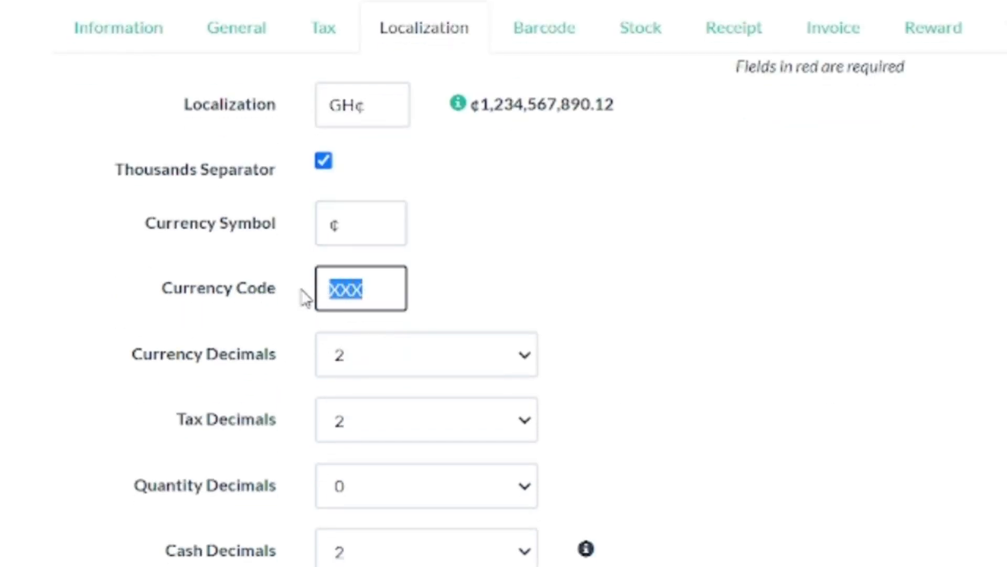
type("GH")
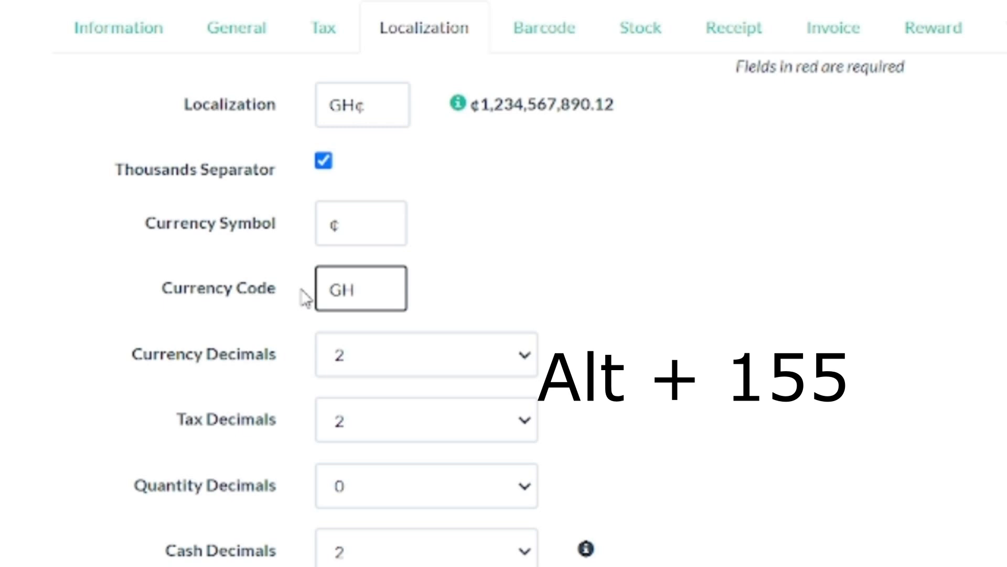
type("¢")
key("BackSpace")
key("BackSpace")
type("H¢")
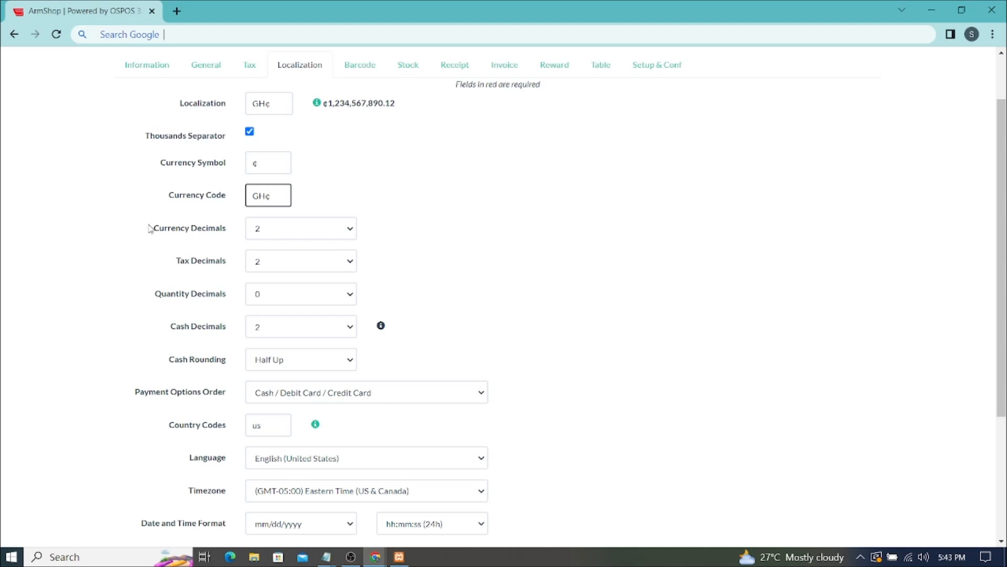
scroll(297, 245, "down", 5)
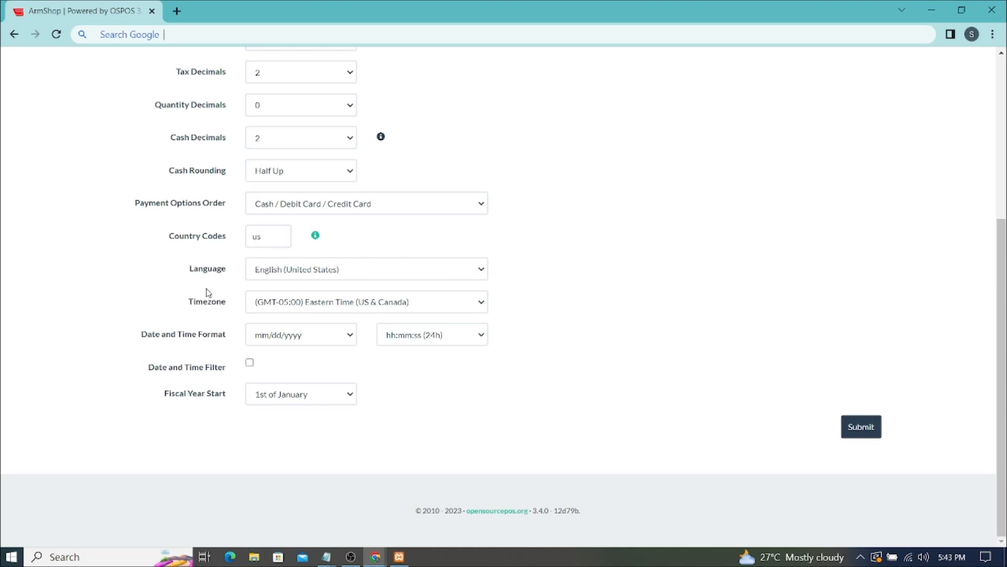
left_click(381, 279)
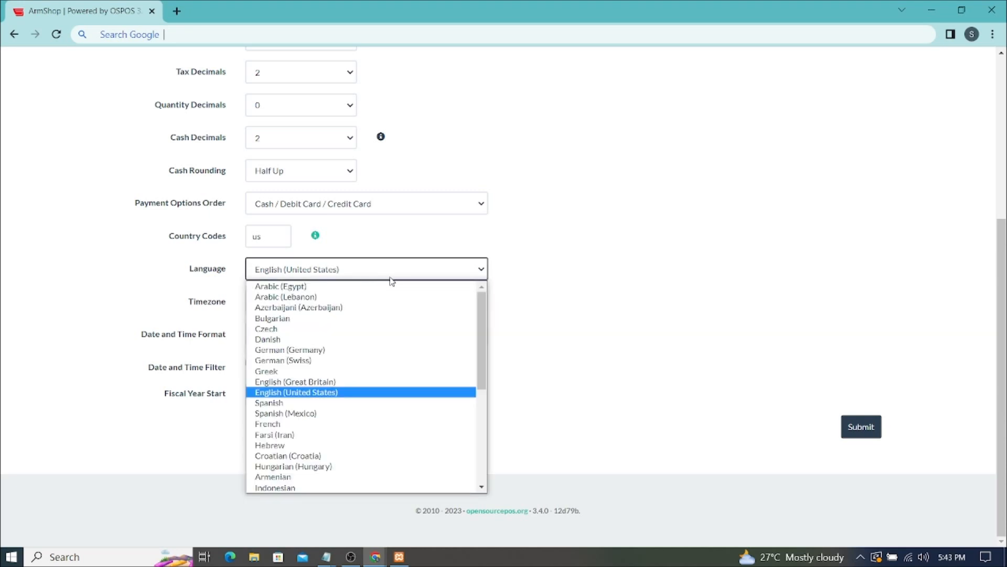
left_click(571, 276)
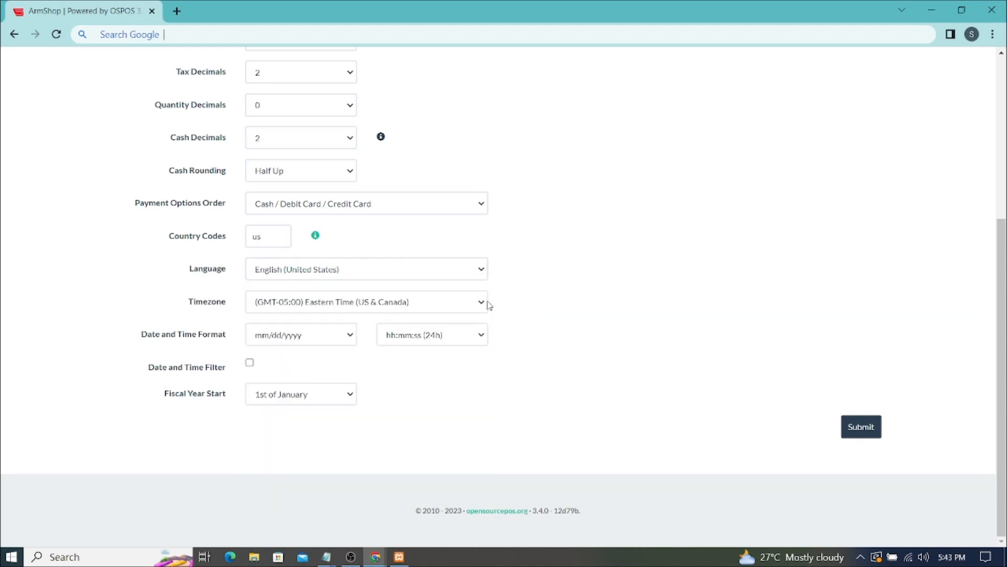
left_click(302, 341)
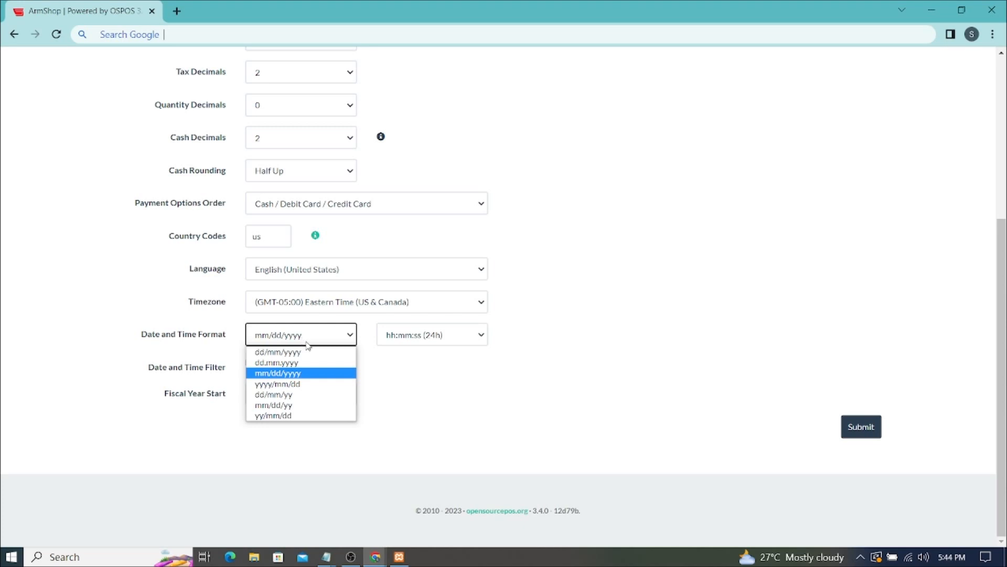
left_click(567, 326)
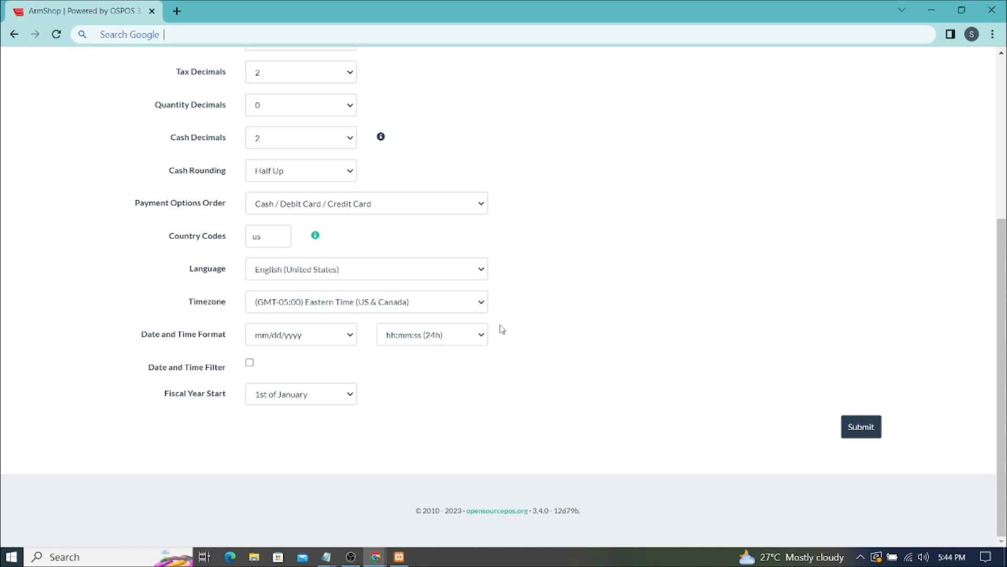
scroll(501, 328, "up", 5)
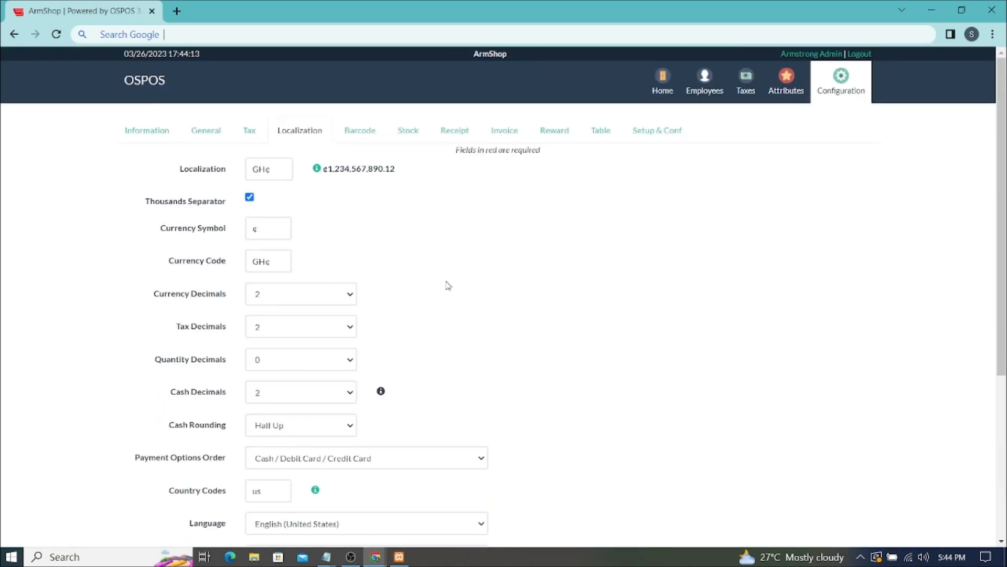
scroll(448, 284, "down", 5)
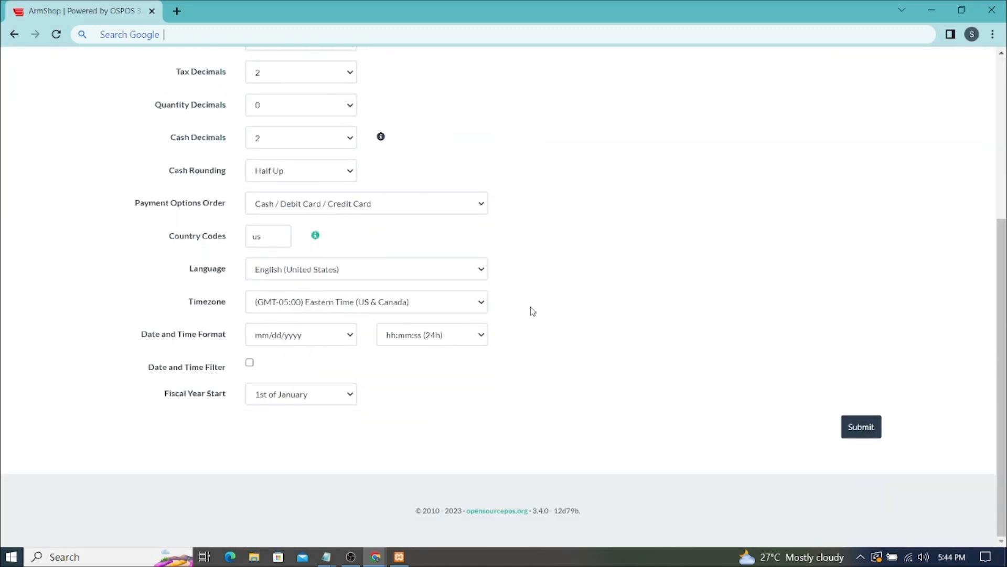
scroll(525, 310, "up", 5)
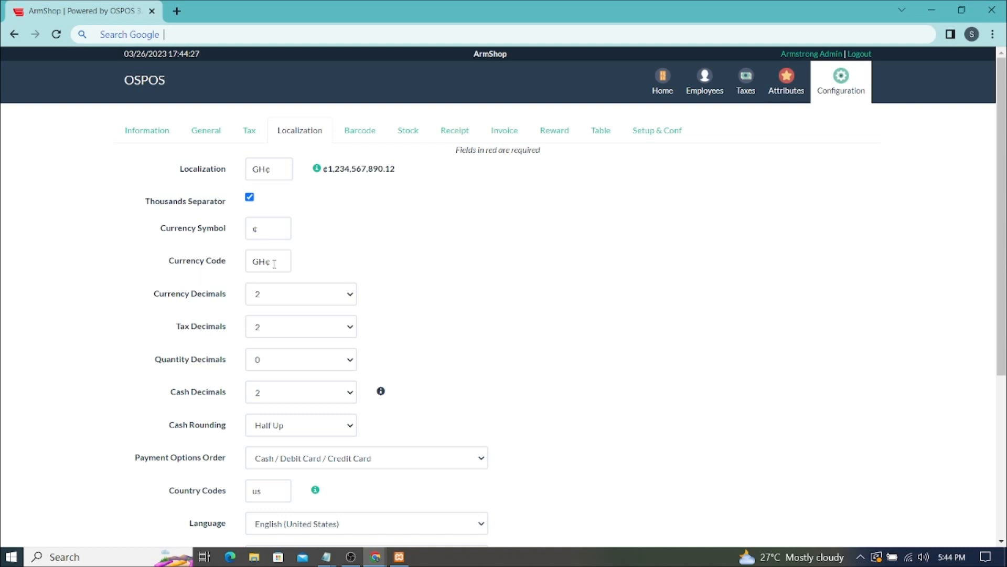
scroll(507, 282, "down", 3)
scroll(513, 286, "up", 3)
scroll(513, 286, "down", 5)
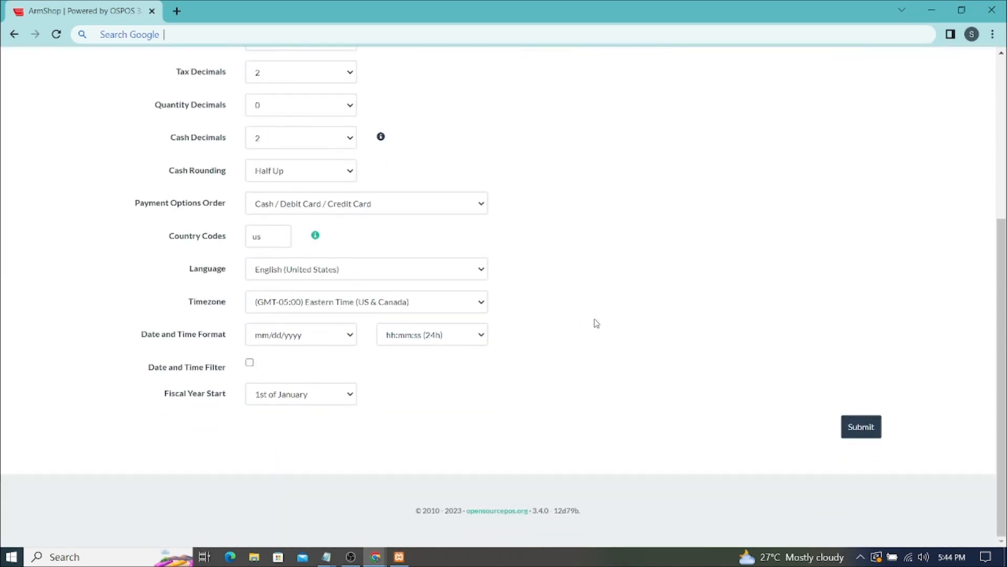
- Save the GH¢ localization settings, then switch to the Barcode settings
left_click(855, 427)
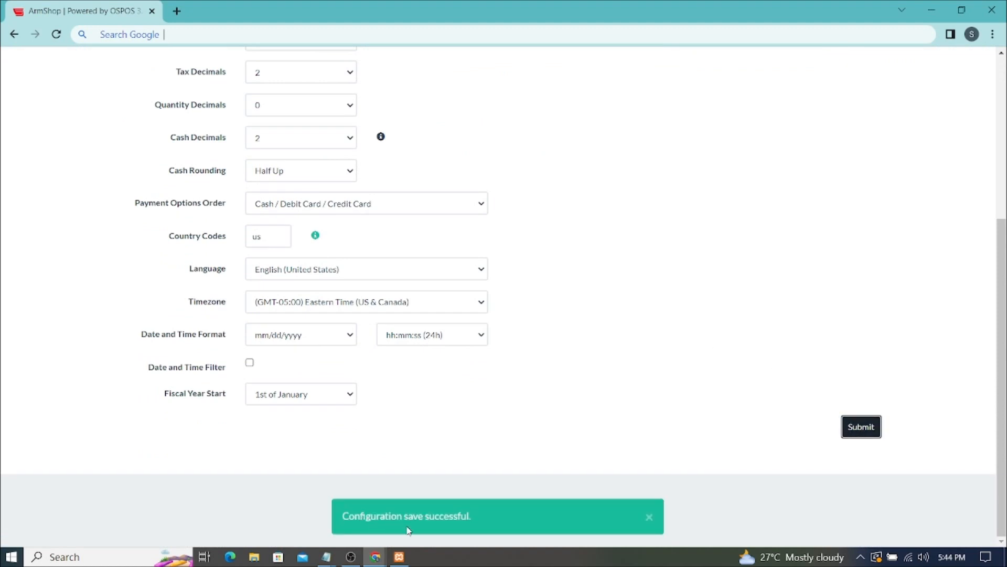
scroll(543, 381, "up", 1)
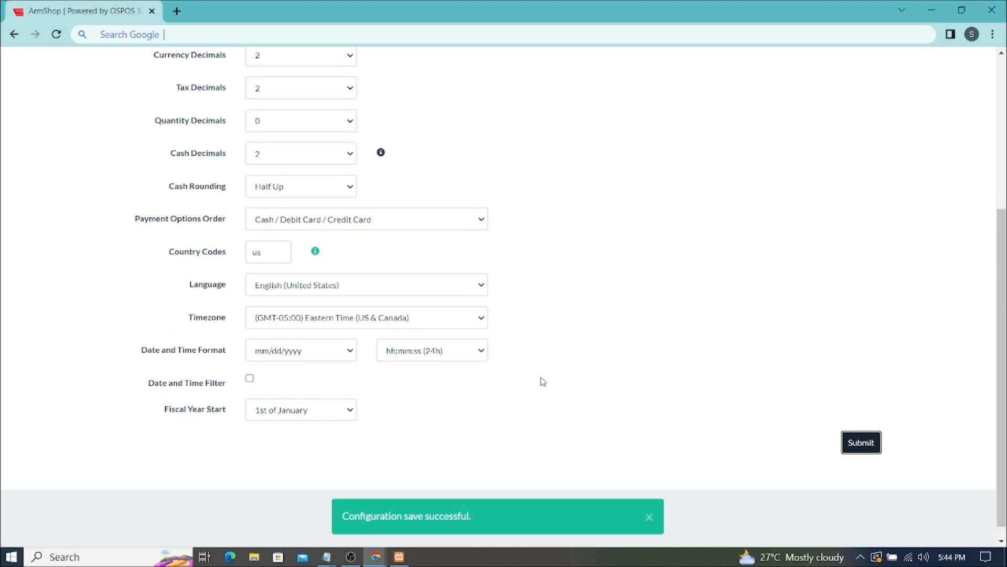
scroll(542, 381, "up", 5)
mouse_move(328, 173)
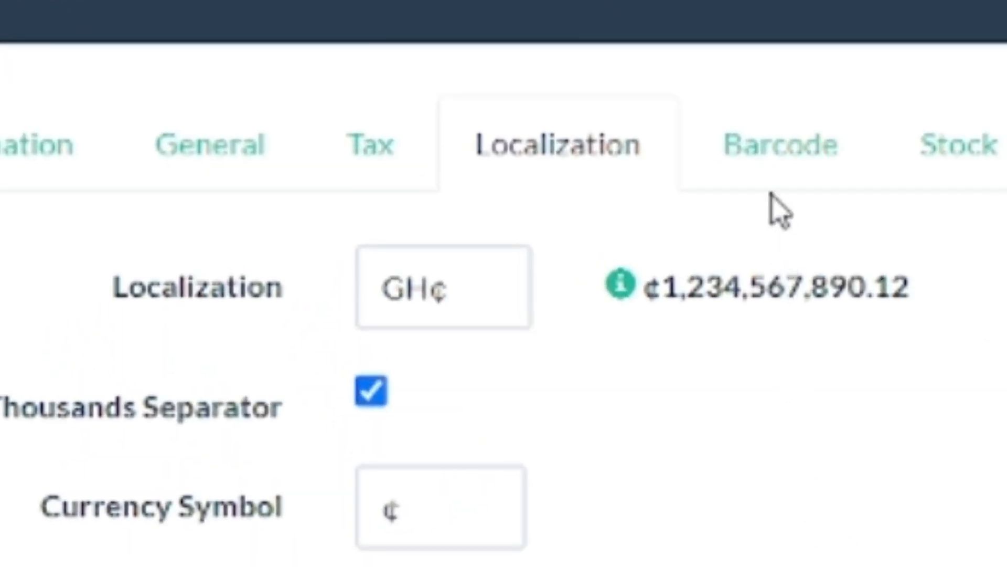
left_click(760, 160)
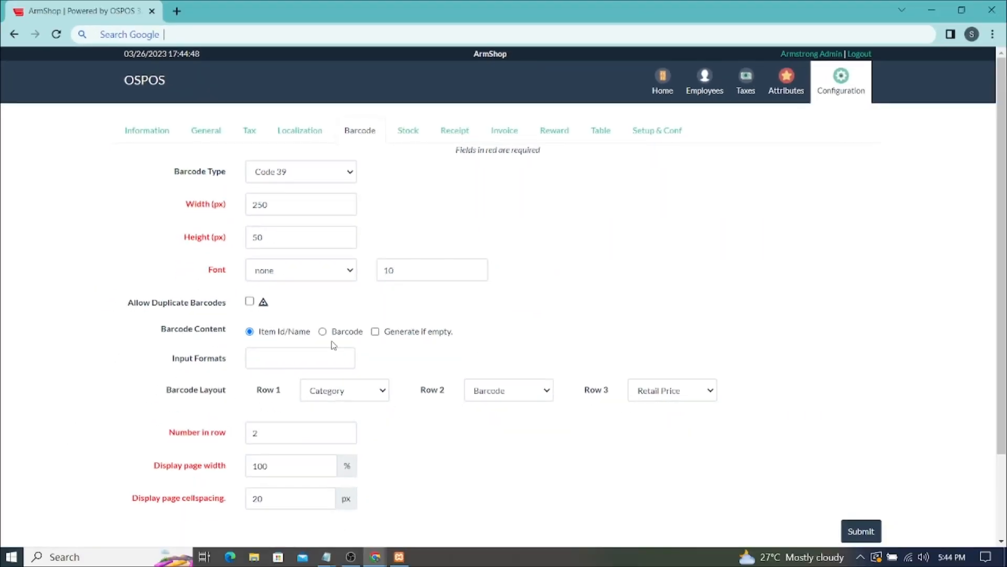
- Review the Stock, Information and General settings, then go back to Localization
left_click(413, 140)
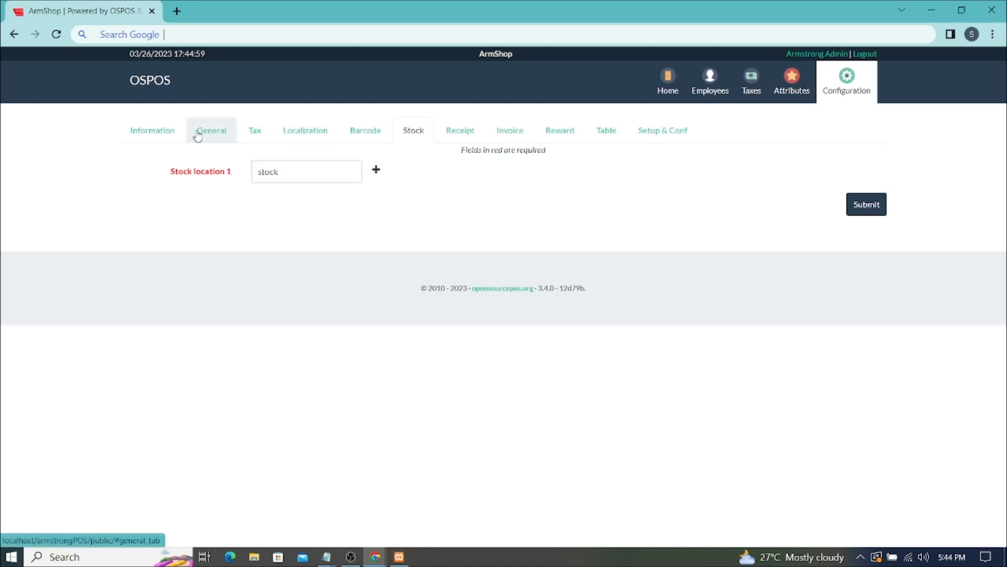
left_click(147, 141)
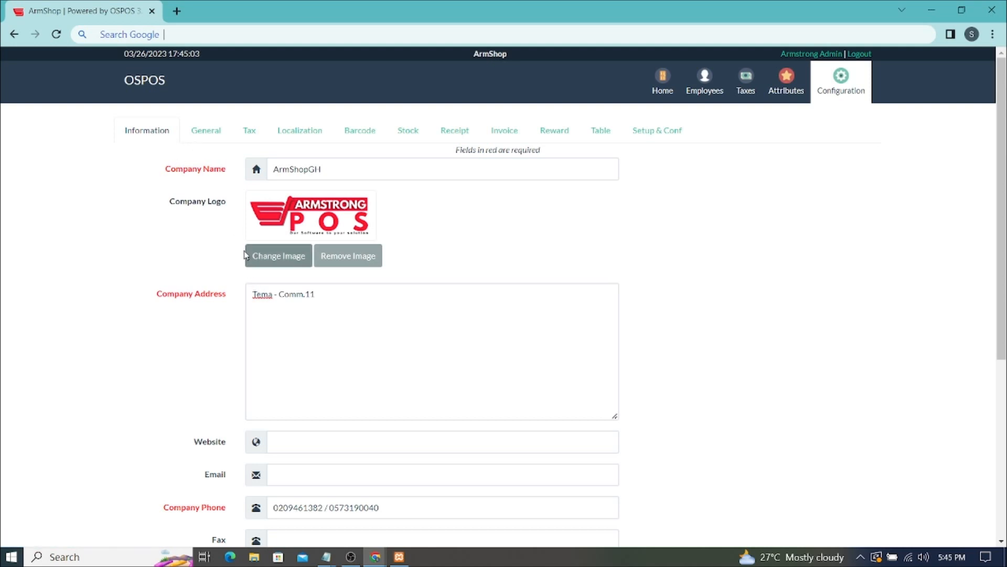
left_click(202, 132)
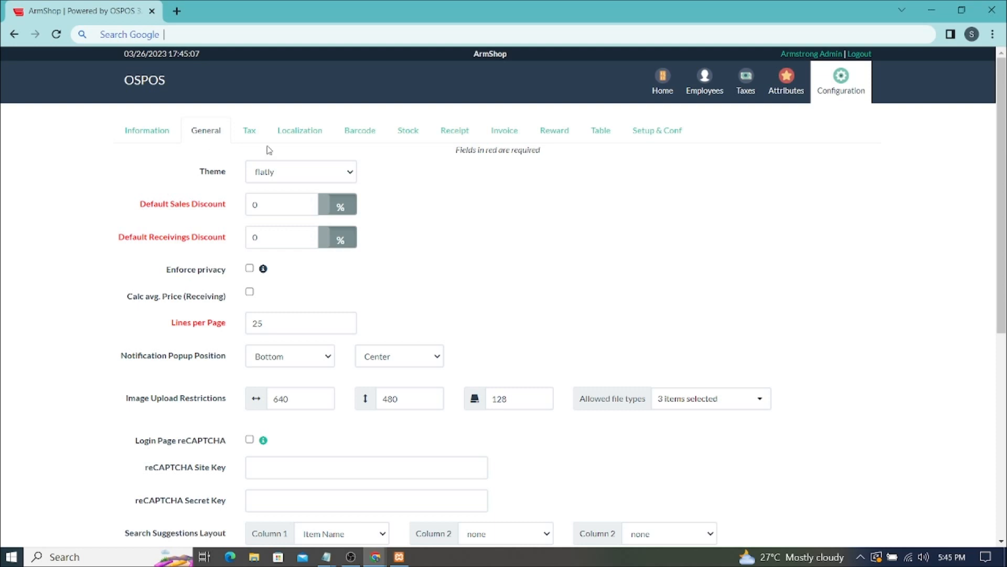
left_click(307, 137)
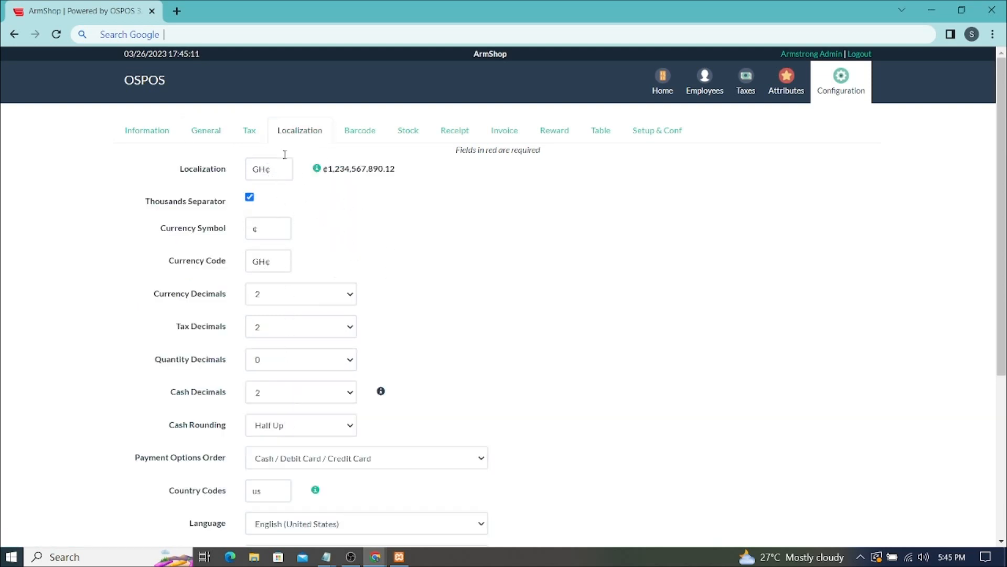
- Keep the Default receipt template and the 12 px receipt font size
left_click(454, 132)
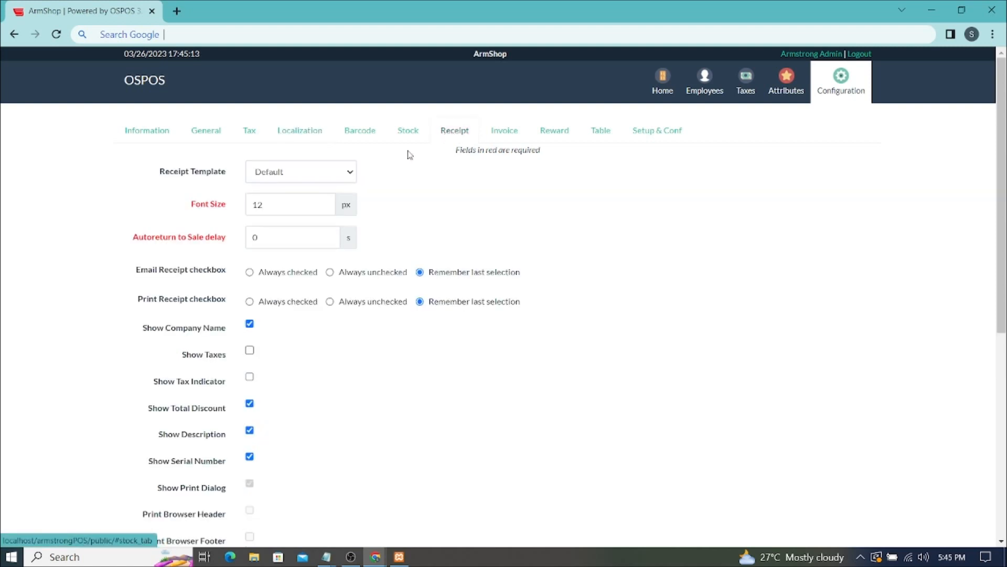
left_click(272, 173)
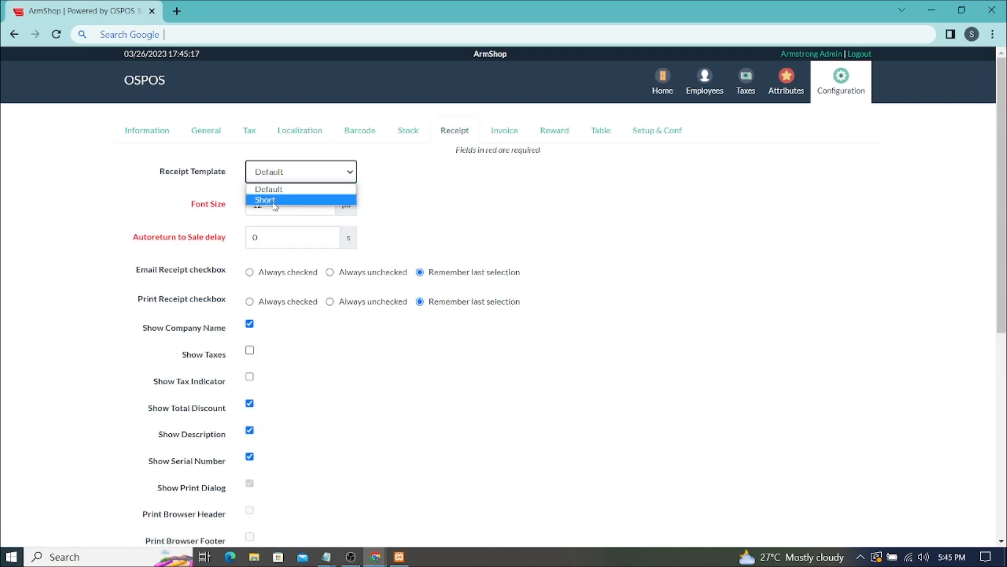
left_click(282, 191)
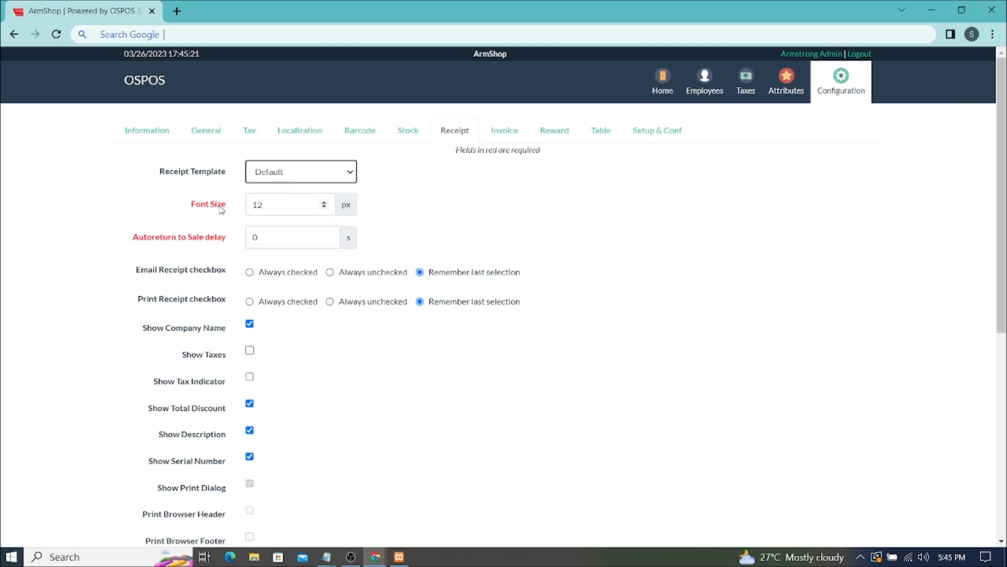
left_click_drag(265, 205, 248, 209)
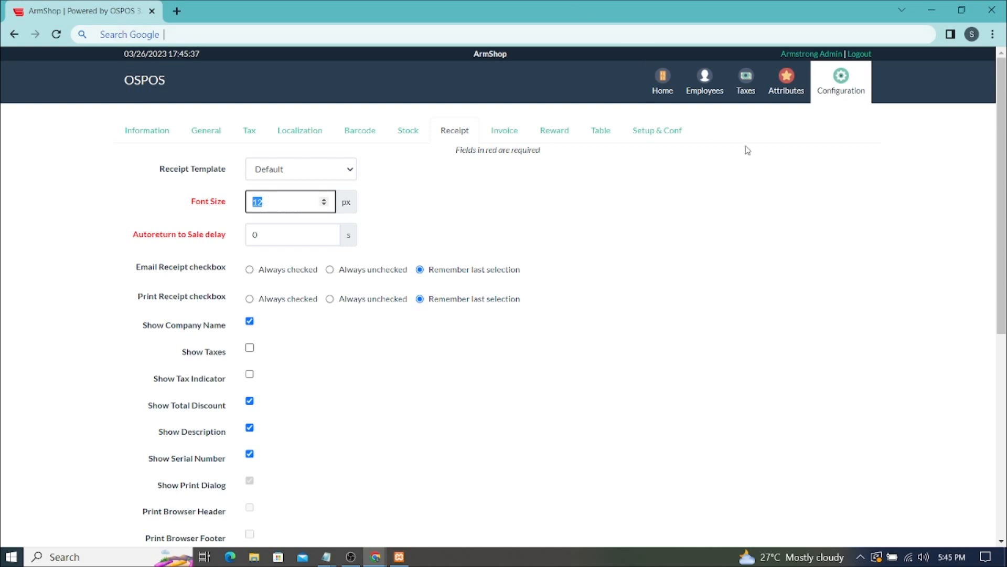
- Save the receipt settings, confirming despite the printing add-on warning
scroll(748, 157, "down", 5)
scroll(749, 165, "down", 3)
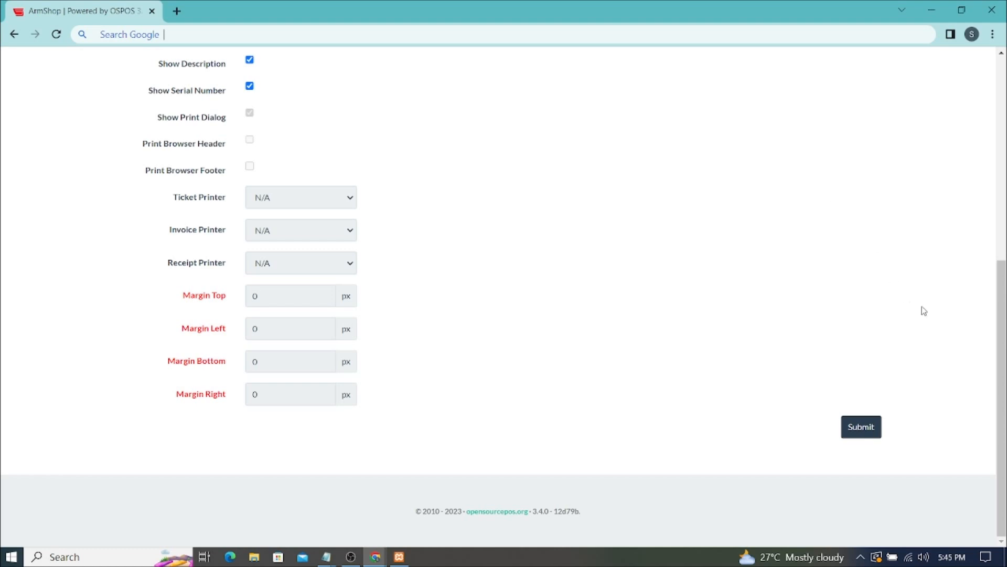
left_click(865, 427)
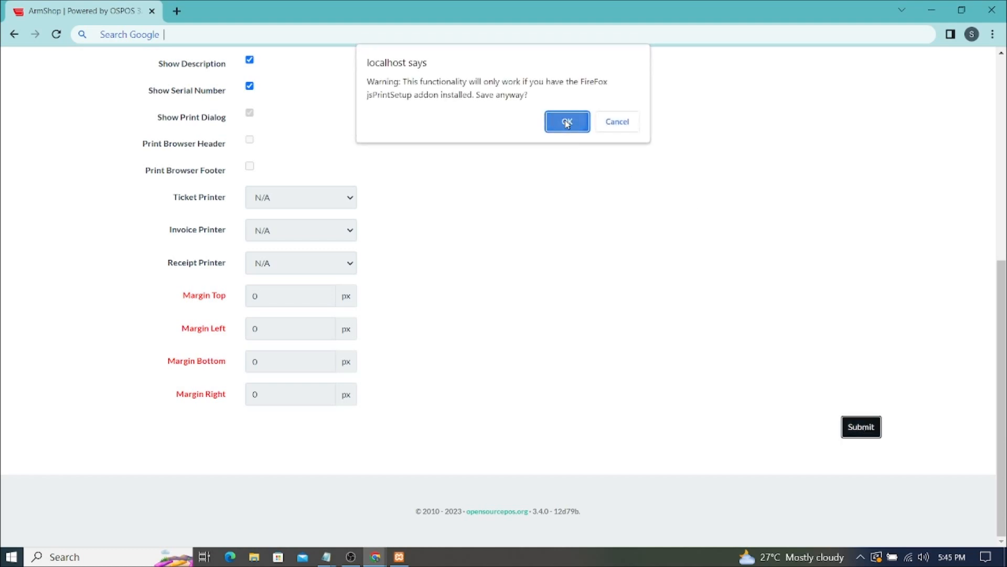
left_click(566, 127)
scroll(652, 230, "up", 7)
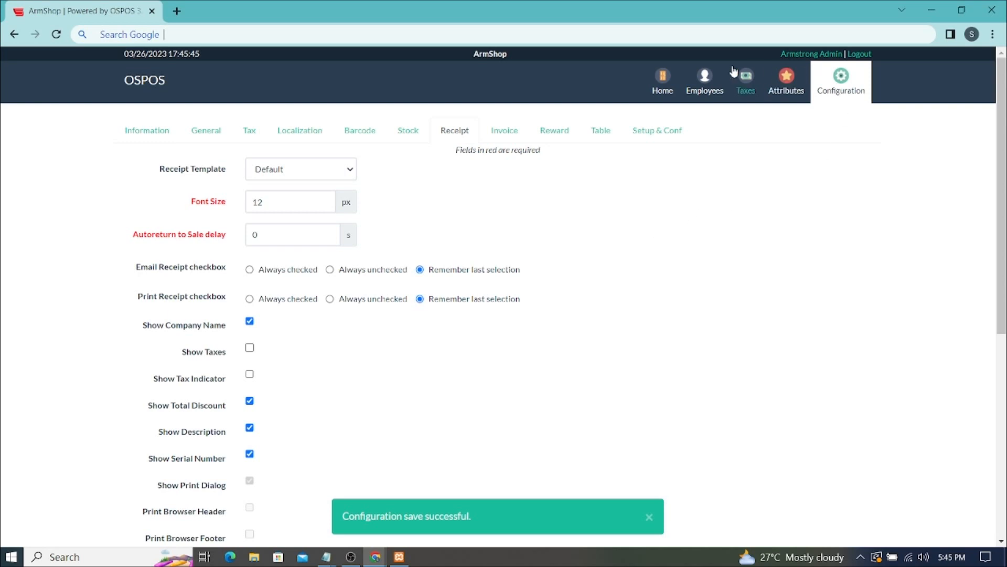
- Return to the home page and highlight the ArmShopGH store name in the header
left_click(662, 77)
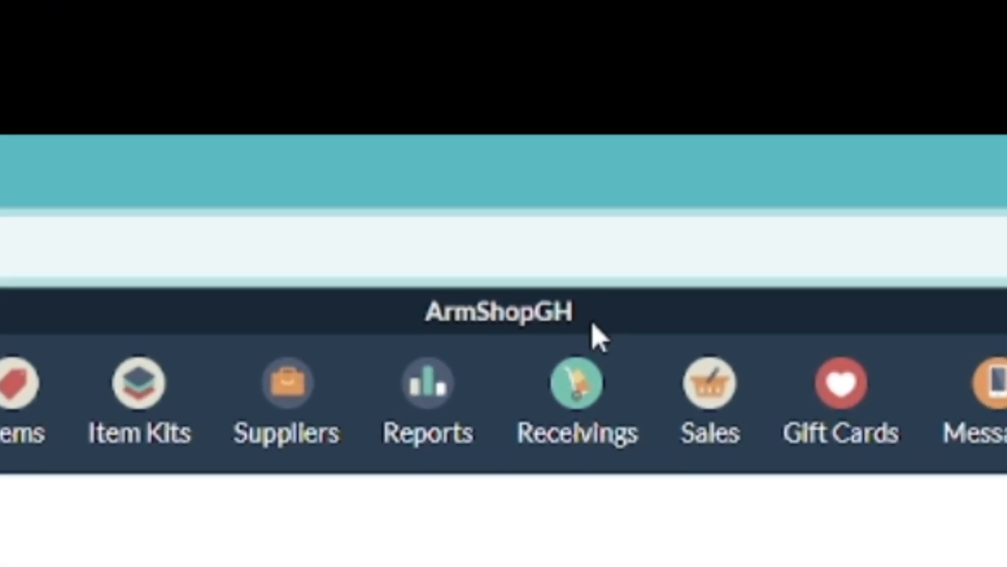
left_click_drag(560, 249, 440, 257)
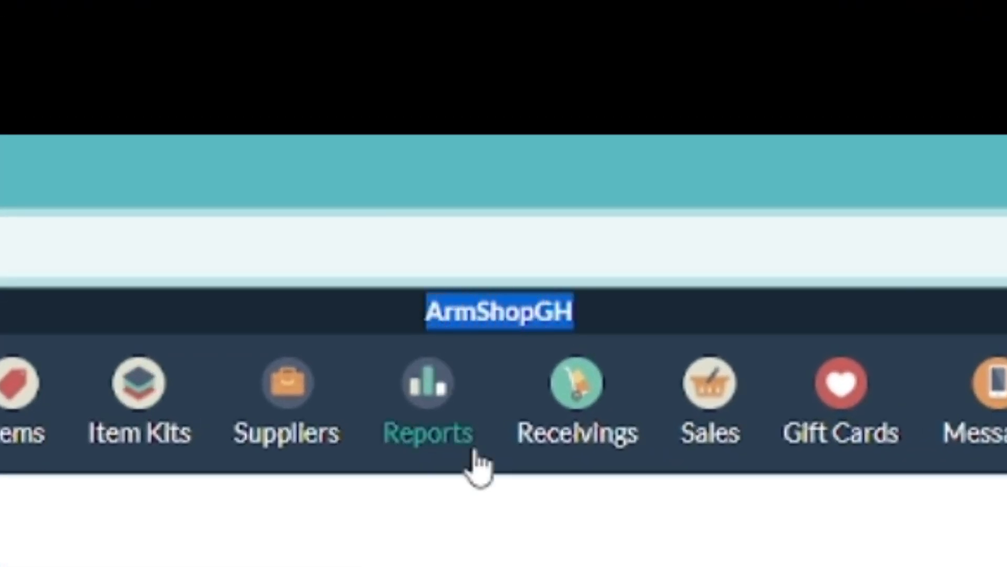